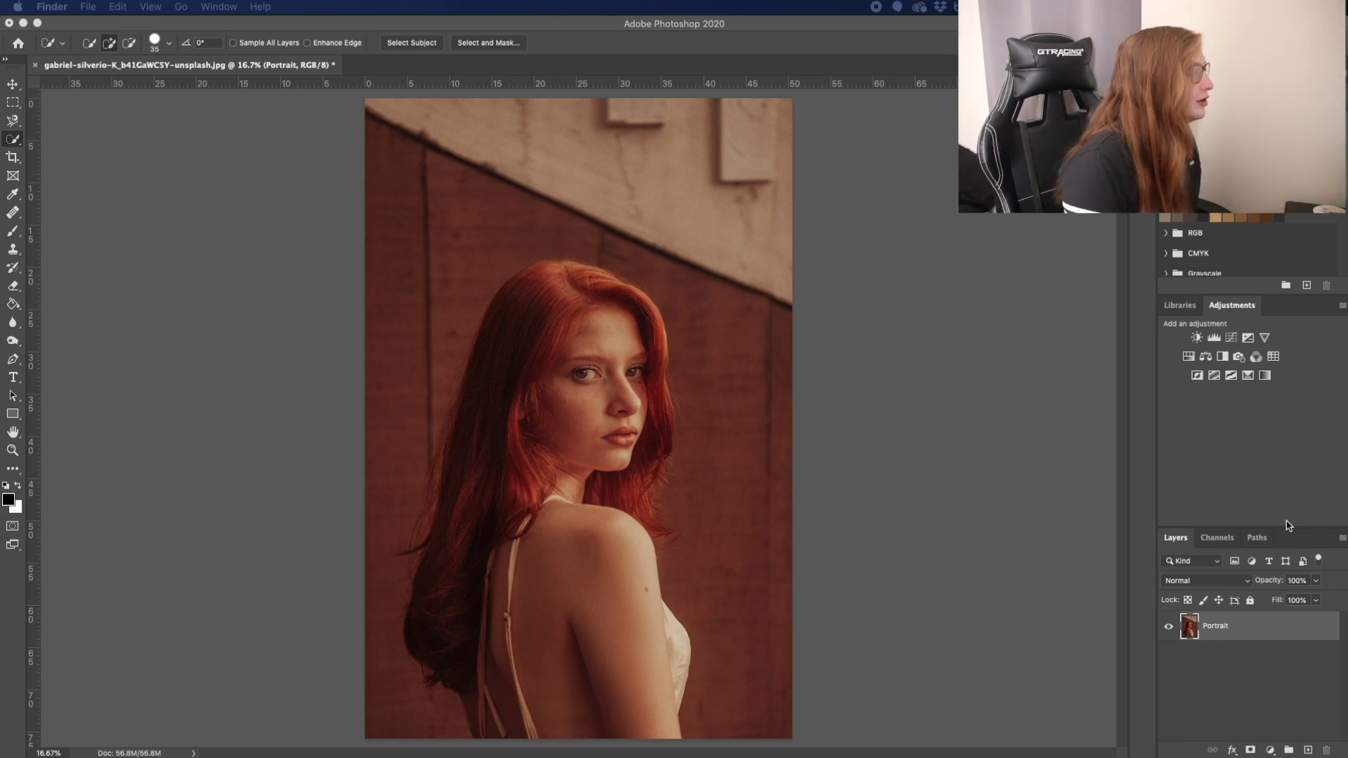
Bring Photoshop, with the red-haired portrait open, to the front as the active app.
{"action": "left_click", "coordinate": [811, 460]}
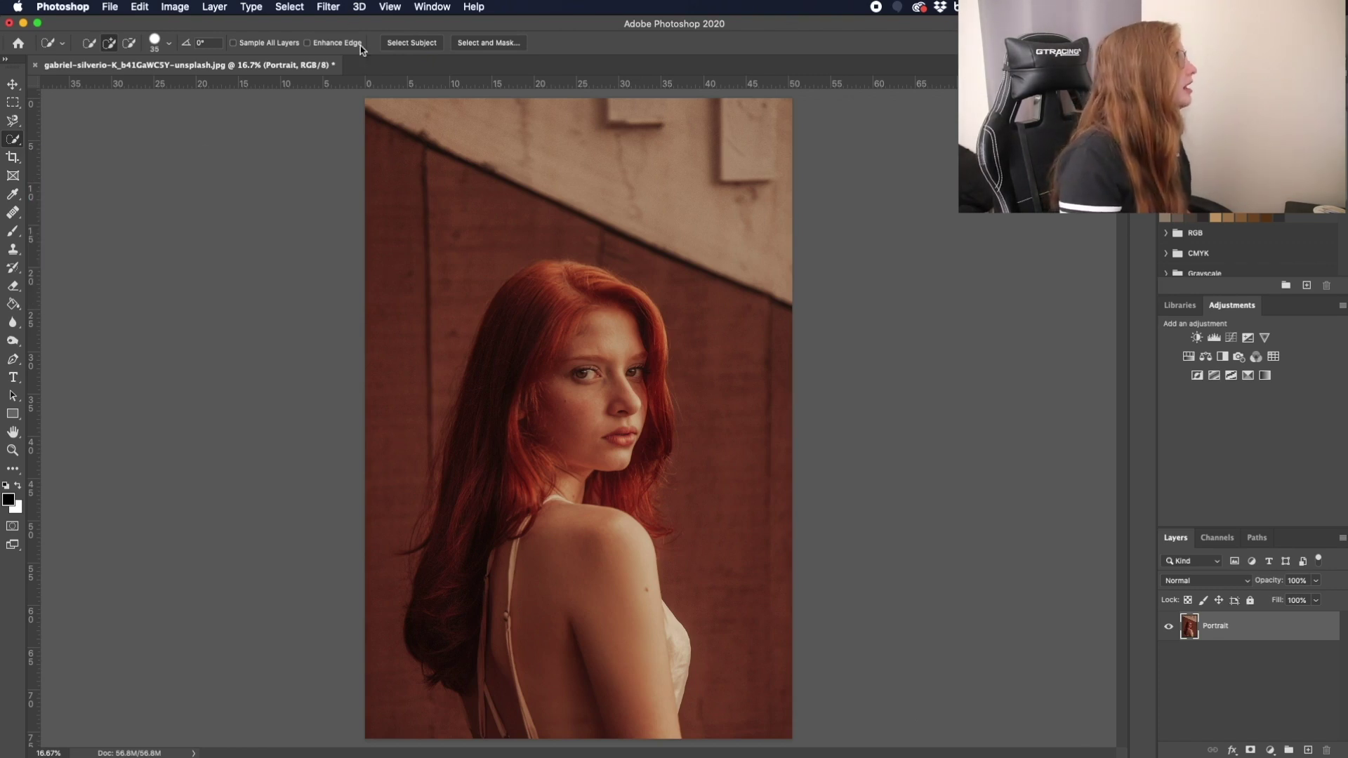
Run Select Subject to outline the red-haired woman, then zoom to check the selection.
{"action": "left_click", "coordinate": [420, 44]}
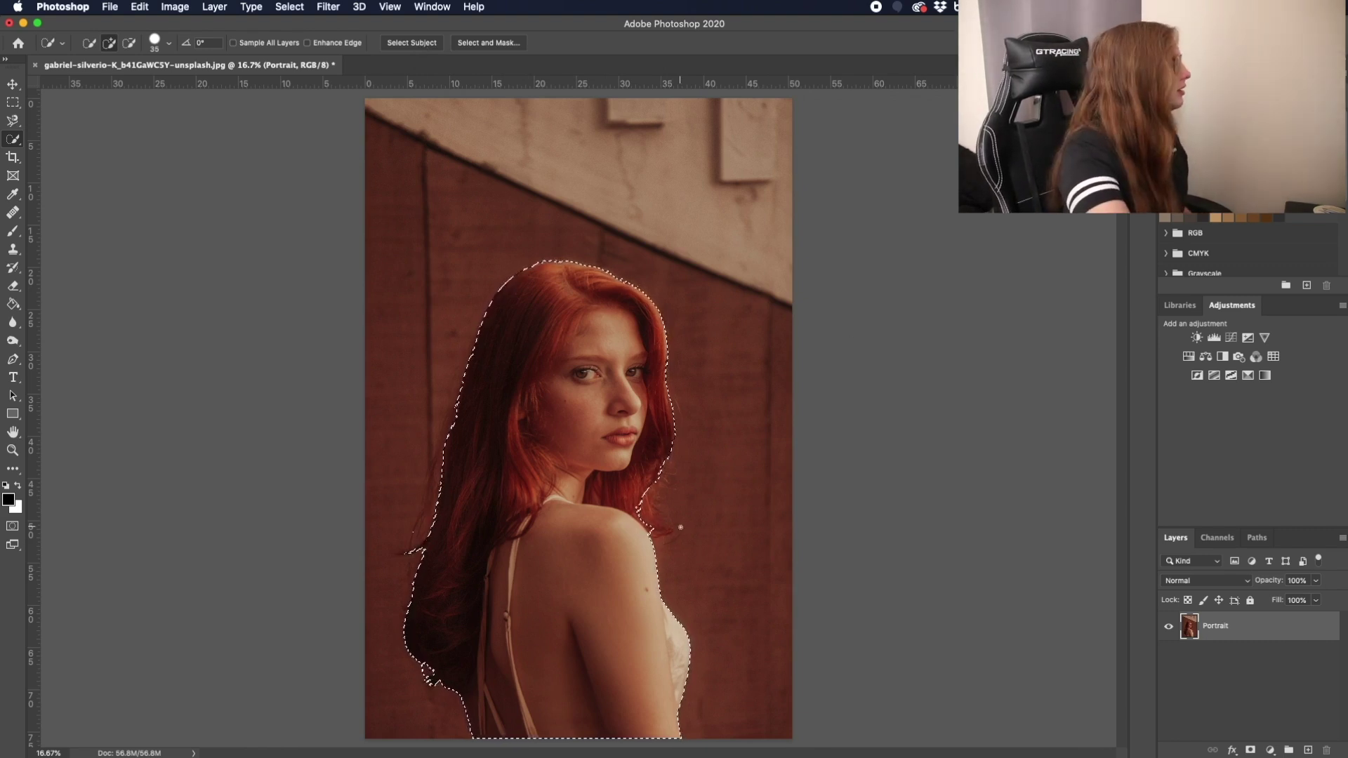
{"action": "scroll", "coordinate": [733, 512], "scroll_direction": "up", "scroll_amount": 2}
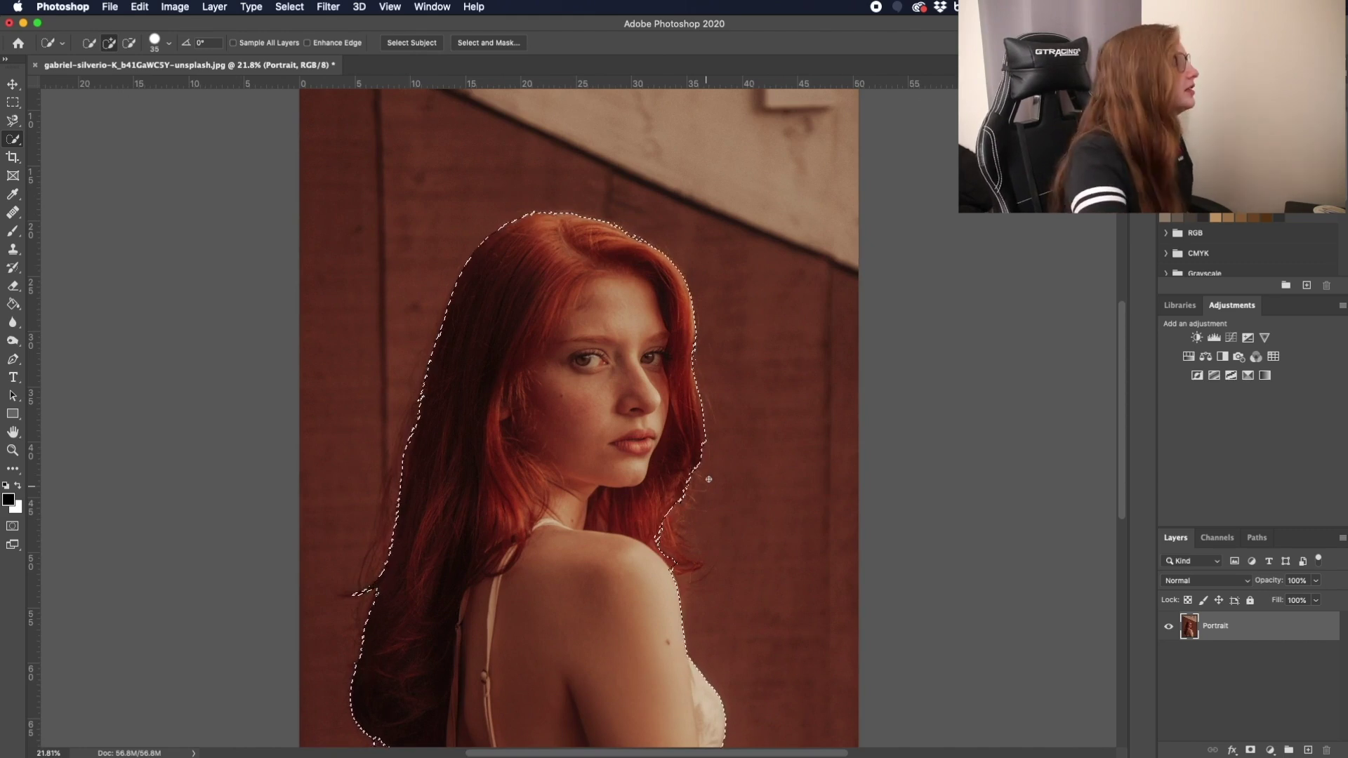
{"action": "scroll", "coordinate": [646, 258], "scroll_direction": "down", "scroll_amount": 1}
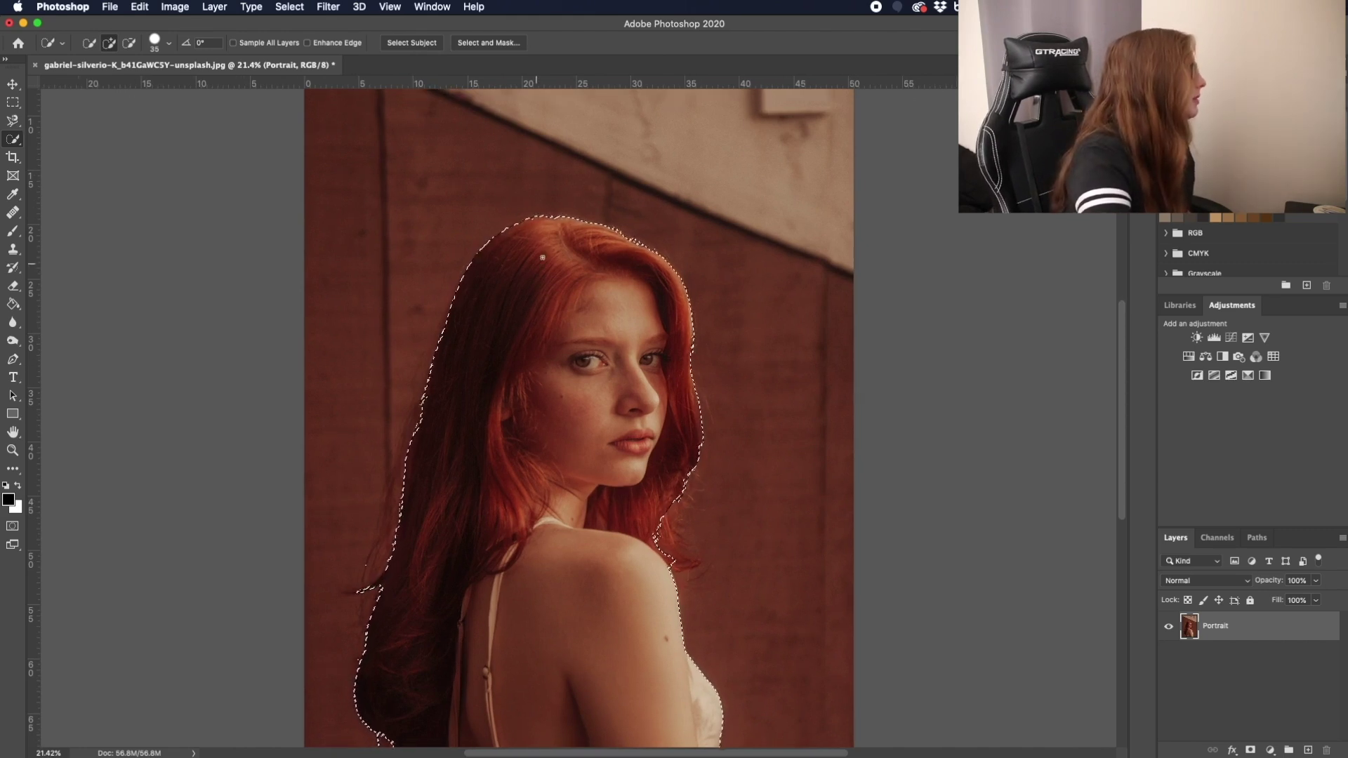
{"action": "scroll", "coordinate": [760, 435], "scroll_direction": "down", "scroll_amount": 1}
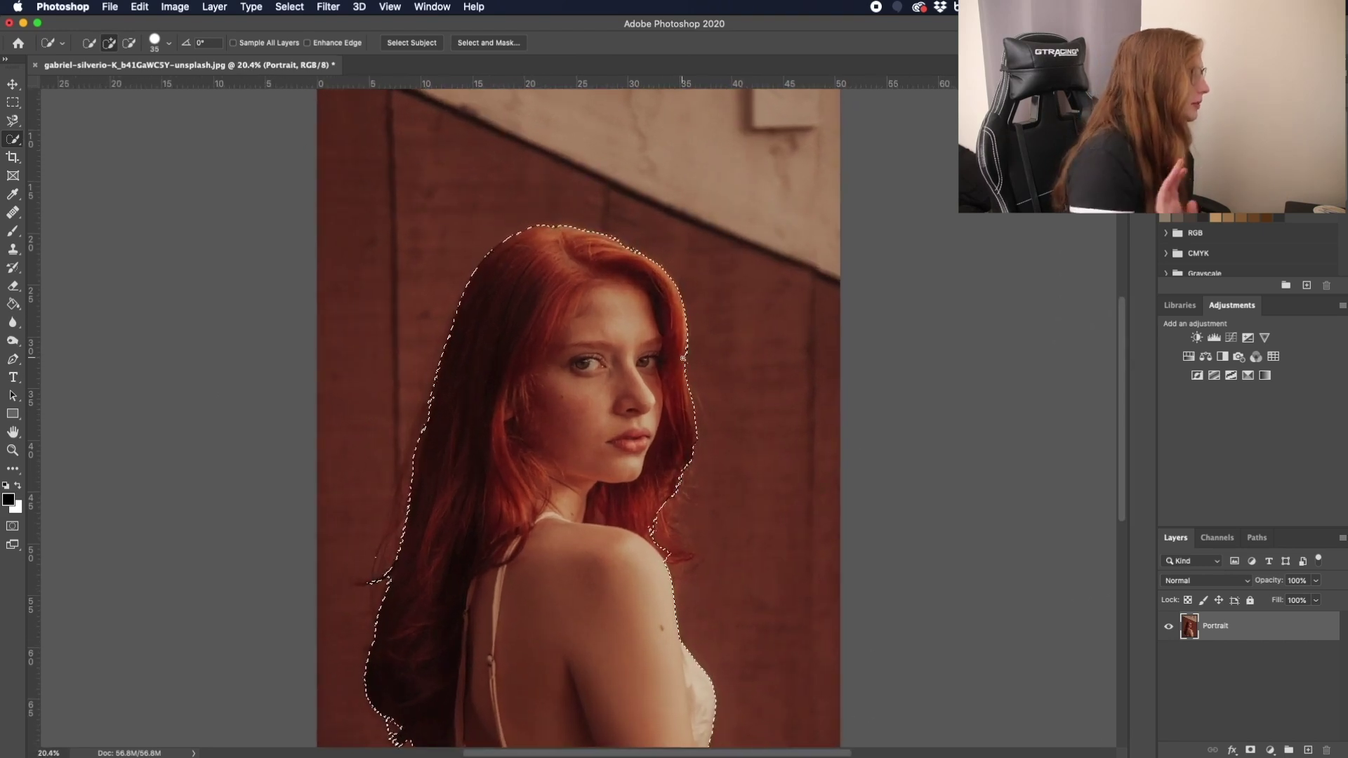
Enter Select and Mask, zoom onto the face and hair, and pick the Refine Edge Brush.
{"action": "left_click", "coordinate": [483, 45]}
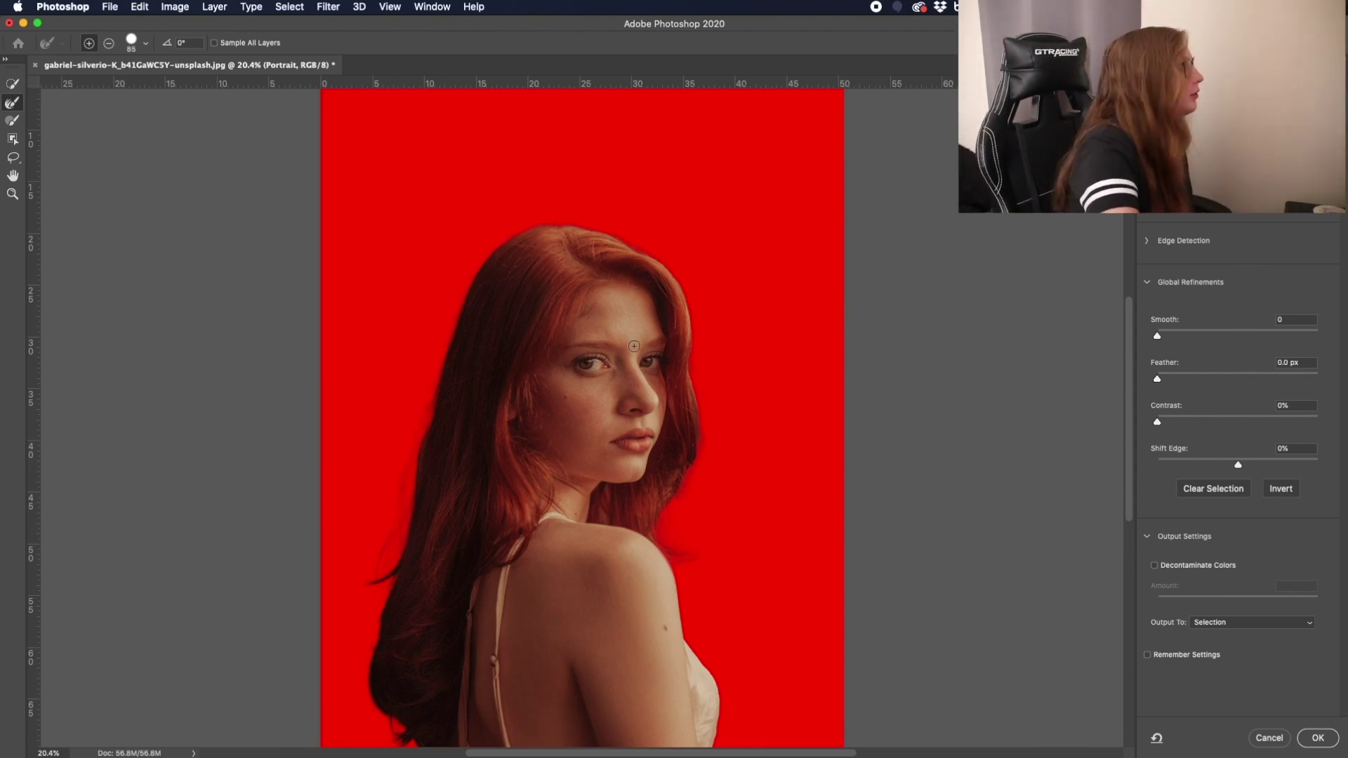
{"action": "scroll", "coordinate": [634, 346], "scroll_direction": "up", "scroll_amount": 3}
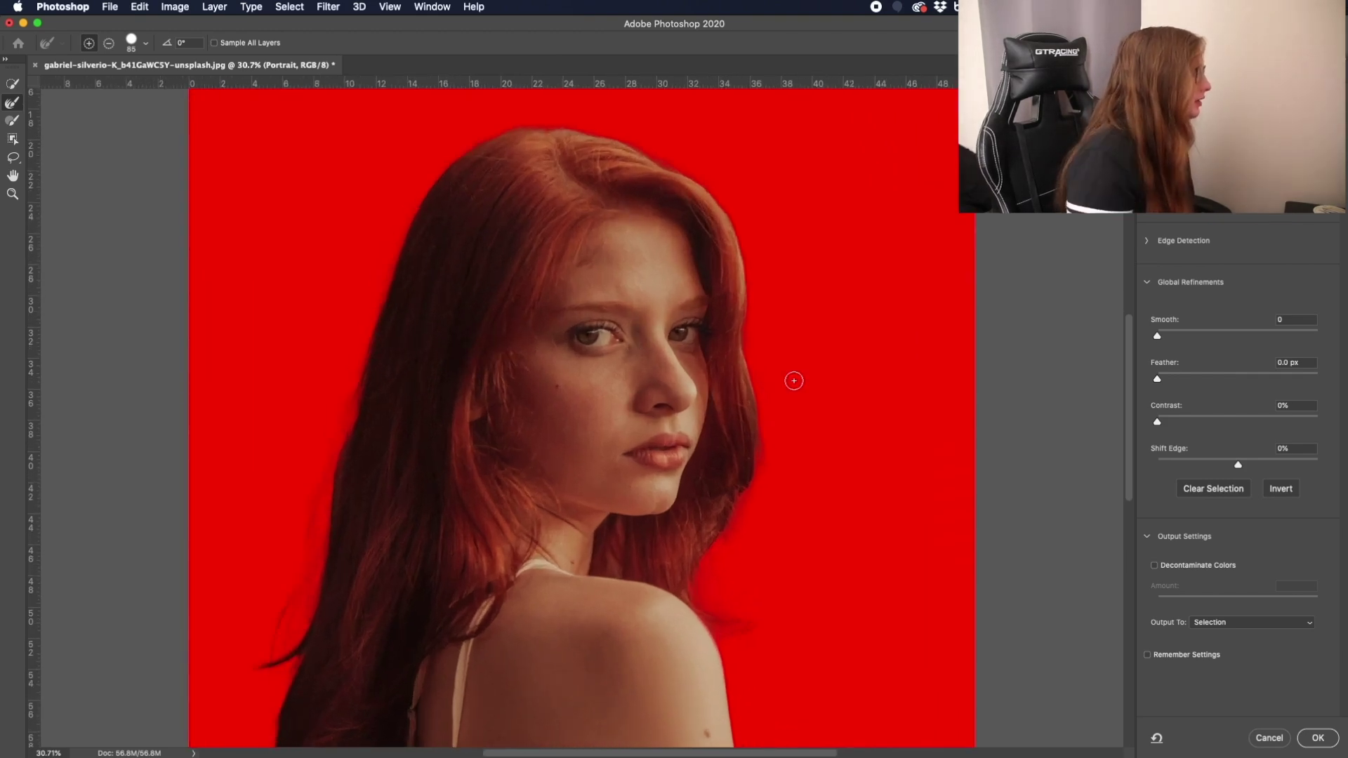
{"action": "left_click_drag", "start_coordinate": [815, 478], "coordinate": [793, 415]}
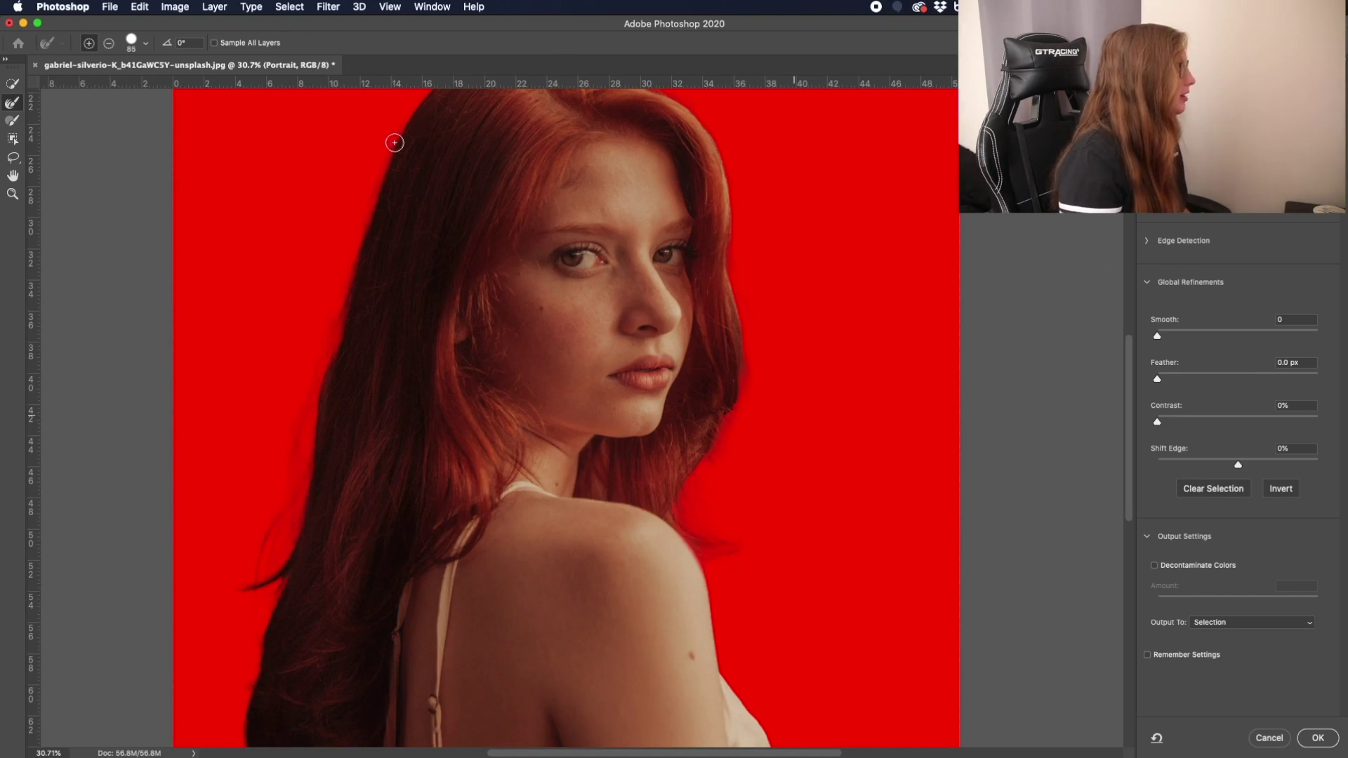
{"action": "left_click", "coordinate": [14, 103]}
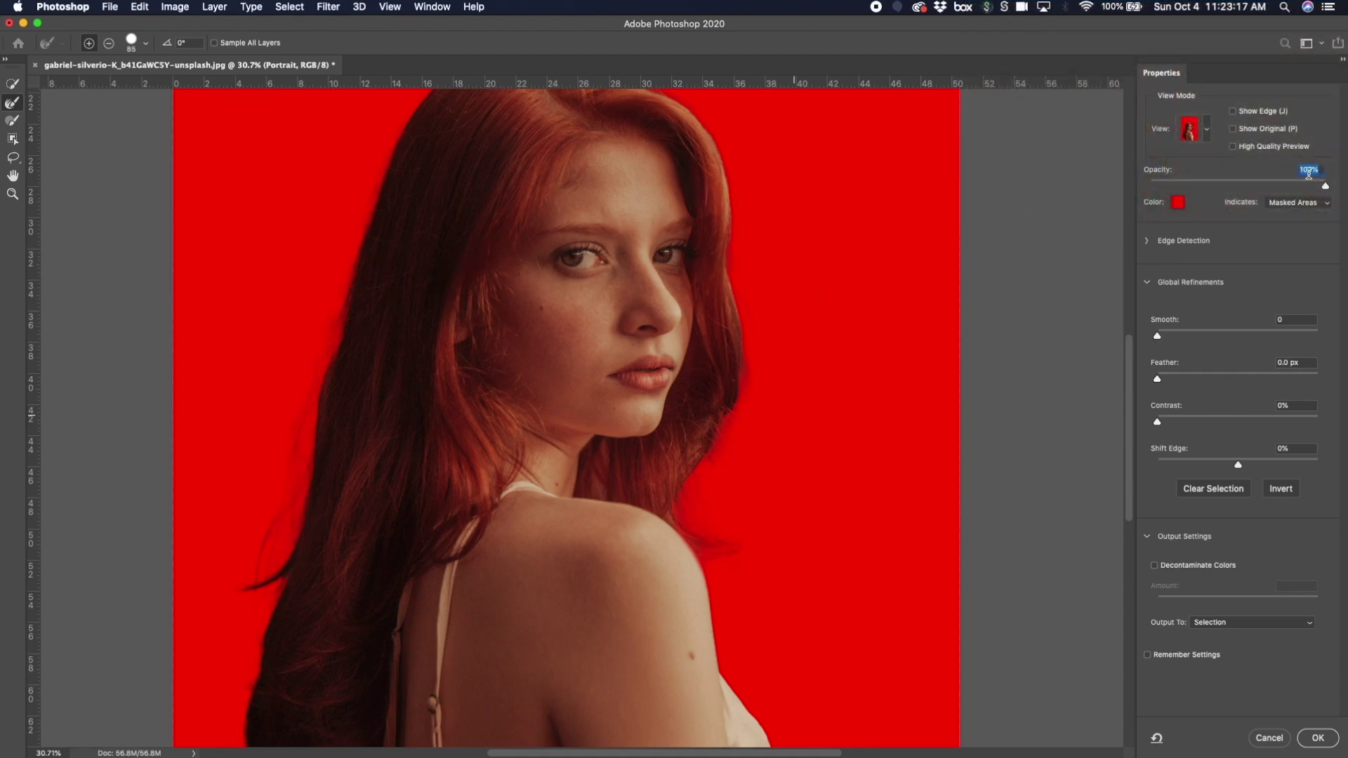
Settle the red overlay opacity at 90% while panning over the hair ends and shoulder.
{"action": "mouse_move", "coordinate": [1302, 186]}
{"action": "left_mouse_down"}
{"action": "mouse_move", "coordinate": [1161, 188]}
{"action": "mouse_move", "coordinate": [1293, 185]}
{"action": "left_mouse_up"}
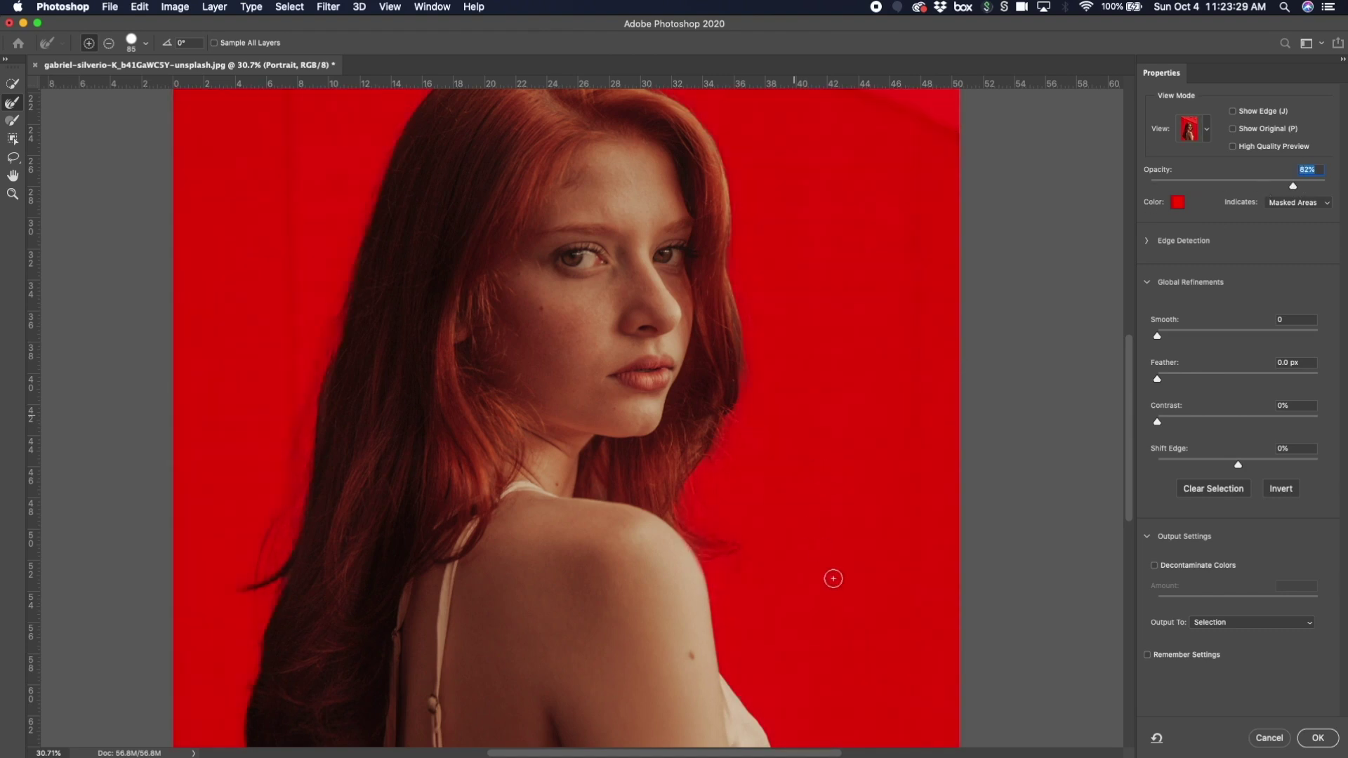
{"action": "left_click_drag", "start_coordinate": [839, 489], "coordinate": [863, 457]}
{"action": "left_click_drag", "start_coordinate": [340, 613], "coordinate": [411, 536]}
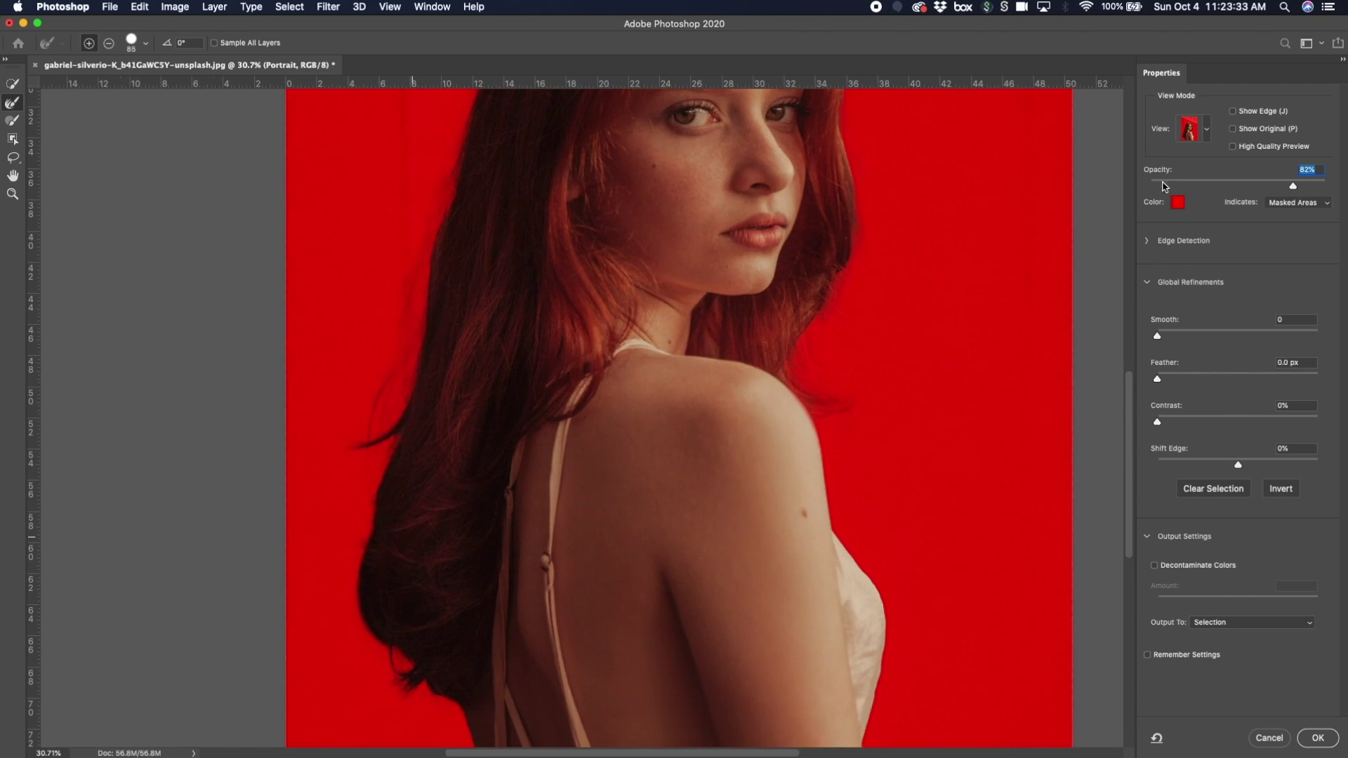
{"action": "left_click", "coordinate": [1237, 181]}
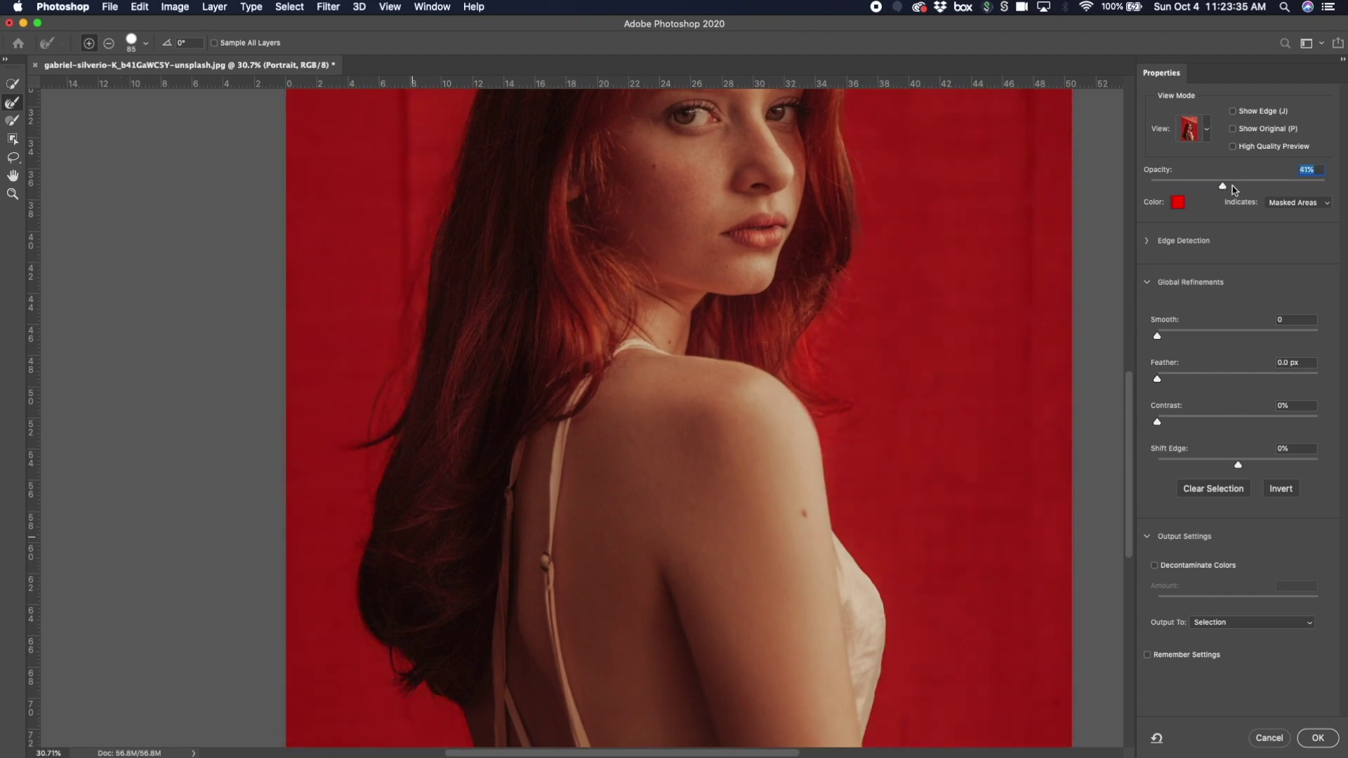
{"action": "left_click_drag", "start_coordinate": [1234, 187], "coordinate": [1290, 187]}
{"action": "key", "text": "Up"}
{"action": "key", "text": "Up"}
{"action": "key", "text": "Up"}
{"action": "key", "text": "Up"}
{"action": "left_click_drag", "start_coordinate": [782, 286], "coordinate": [876, 370]}
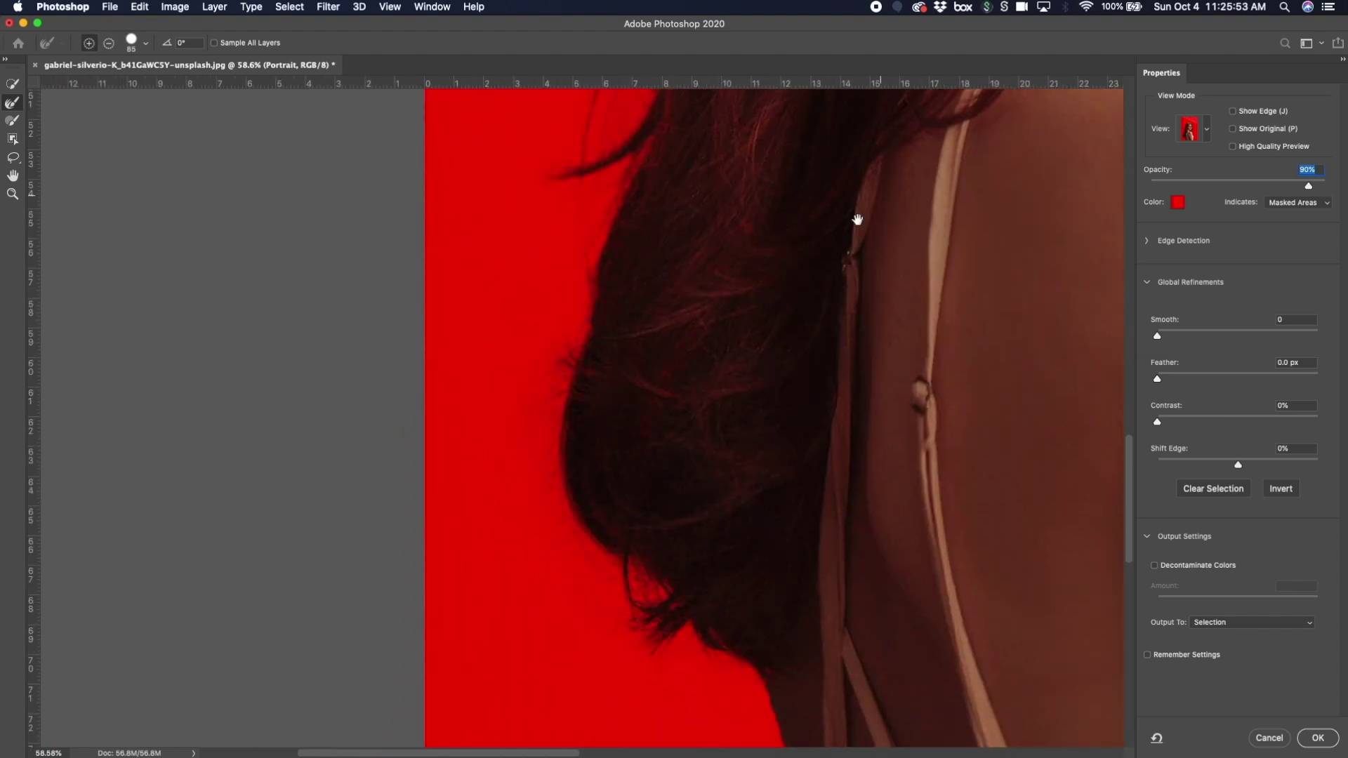
{"action": "left_click_drag", "start_coordinate": [858, 220], "coordinate": [806, 274]}
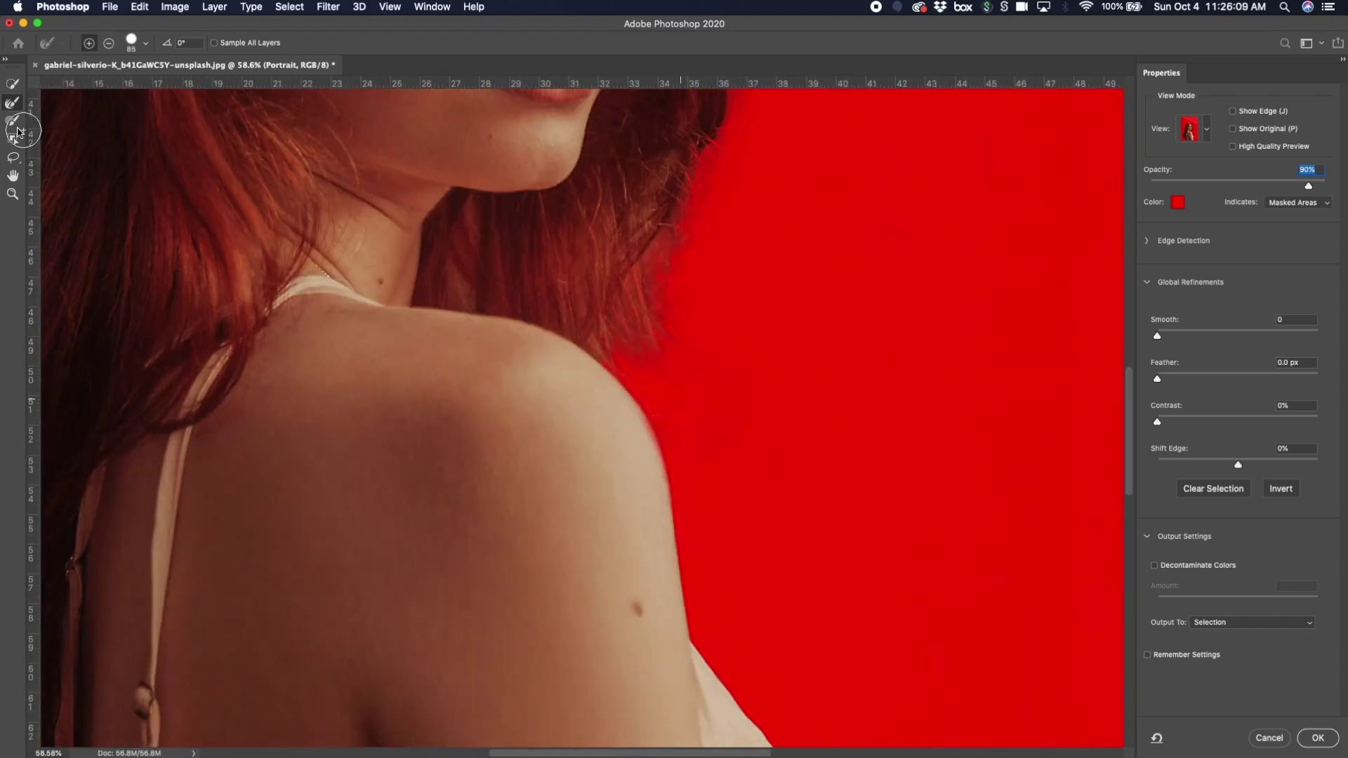
Set the edge brush to add mode at 104 px along the shoulder edge.
{"action": "left_click", "coordinate": [13, 120]}
{"action": "key", "text": "bracketleft"}
{"action": "key", "text": "bracketleft"}
{"action": "key", "text": "bracketleft"}
{"action": "key", "text": "bracketleft"}
{"action": "key", "text": "bracketleft"}
{"action": "scroll", "coordinate": [635, 425], "scroll_direction": "up", "scroll_amount": 5}
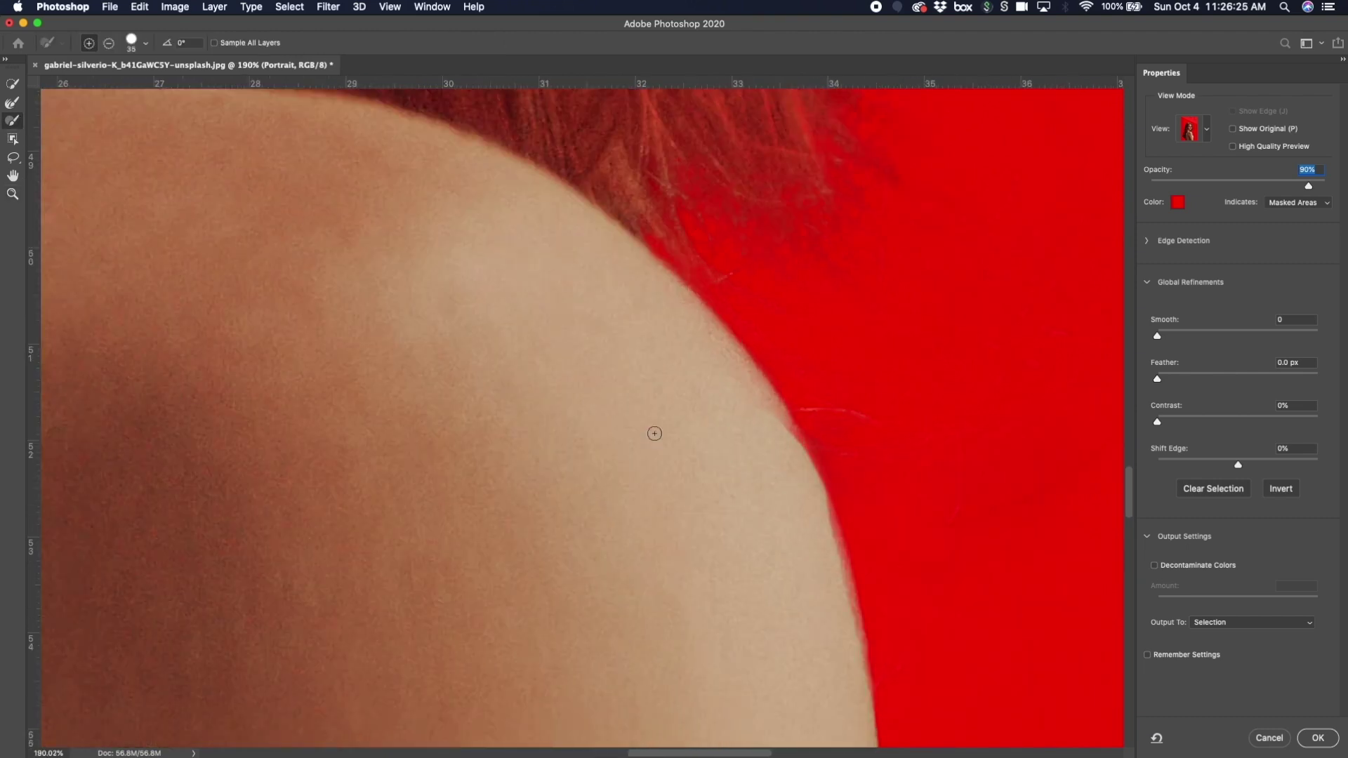
{"action": "scroll", "coordinate": [654, 433], "scroll_direction": "down", "scroll_amount": 6}
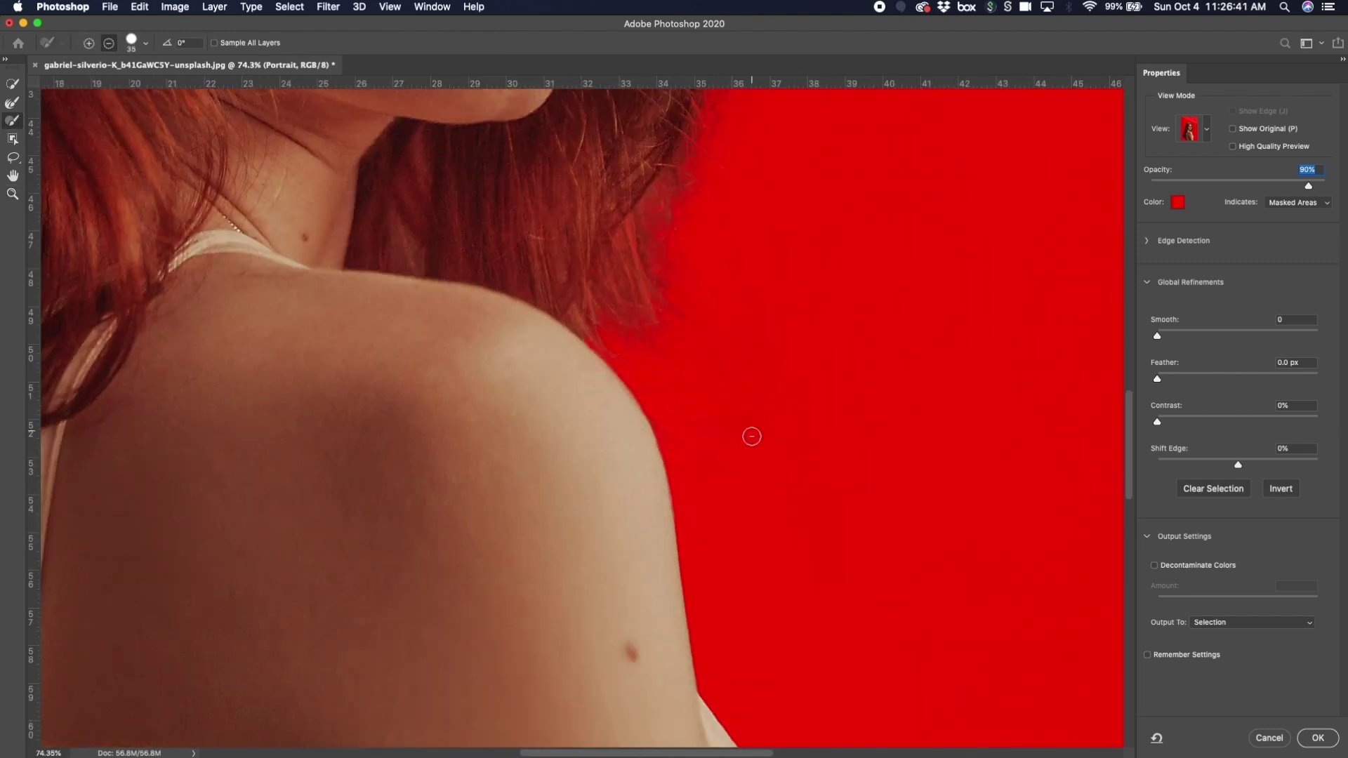
{"action": "left_click", "coordinate": [89, 43]}
{"action": "left_click", "coordinate": [145, 43]}
{"action": "left_click_drag", "start_coordinate": [133, 112], "coordinate": [163, 112]}
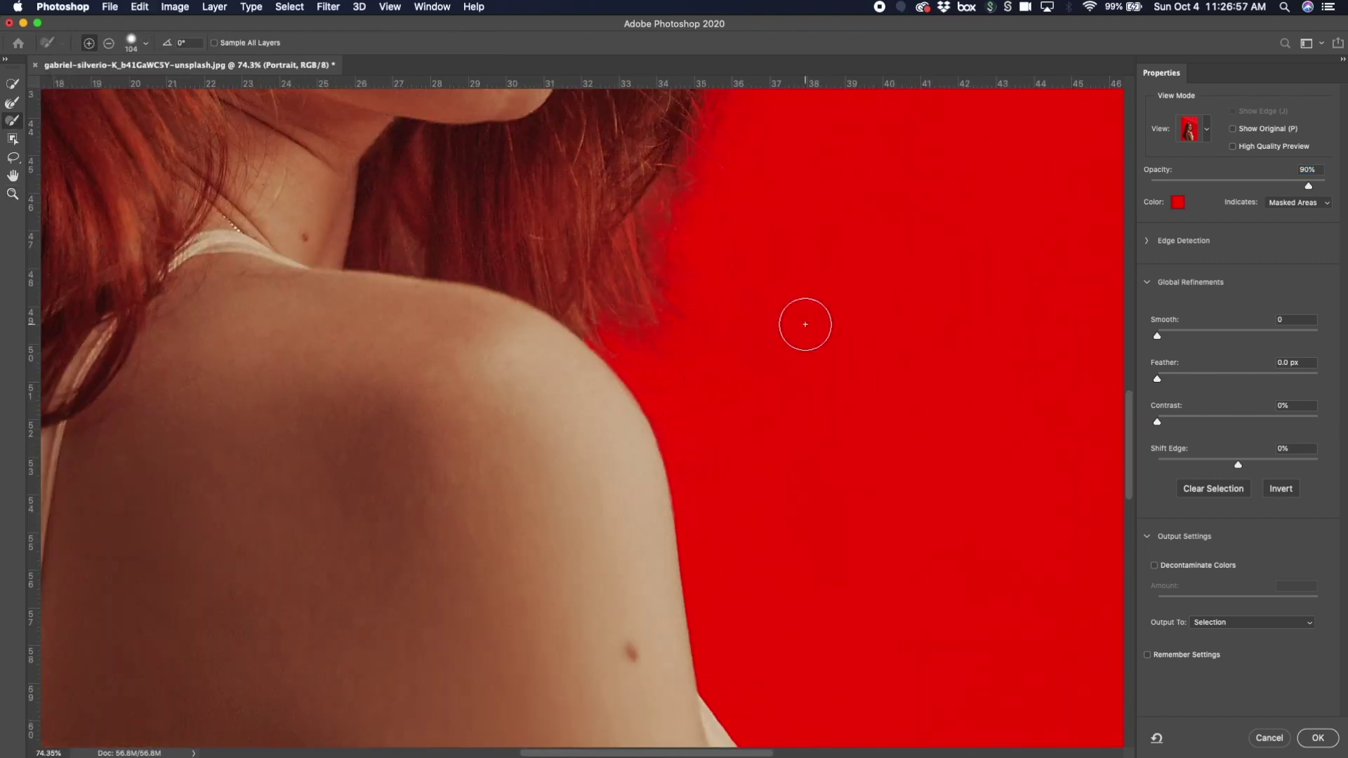
{"action": "scroll", "coordinate": [805, 324], "scroll_direction": "down", "scroll_amount": 8}
Adjust the overlay opacity to about 62% and accept the refined selection with OK.
{"action": "left_click_drag", "start_coordinate": [1309, 186], "coordinate": [1225, 186]}
{"action": "scroll", "coordinate": [625, 493], "scroll_direction": "up", "scroll_amount": 6}
{"action": "key", "text": "r"}
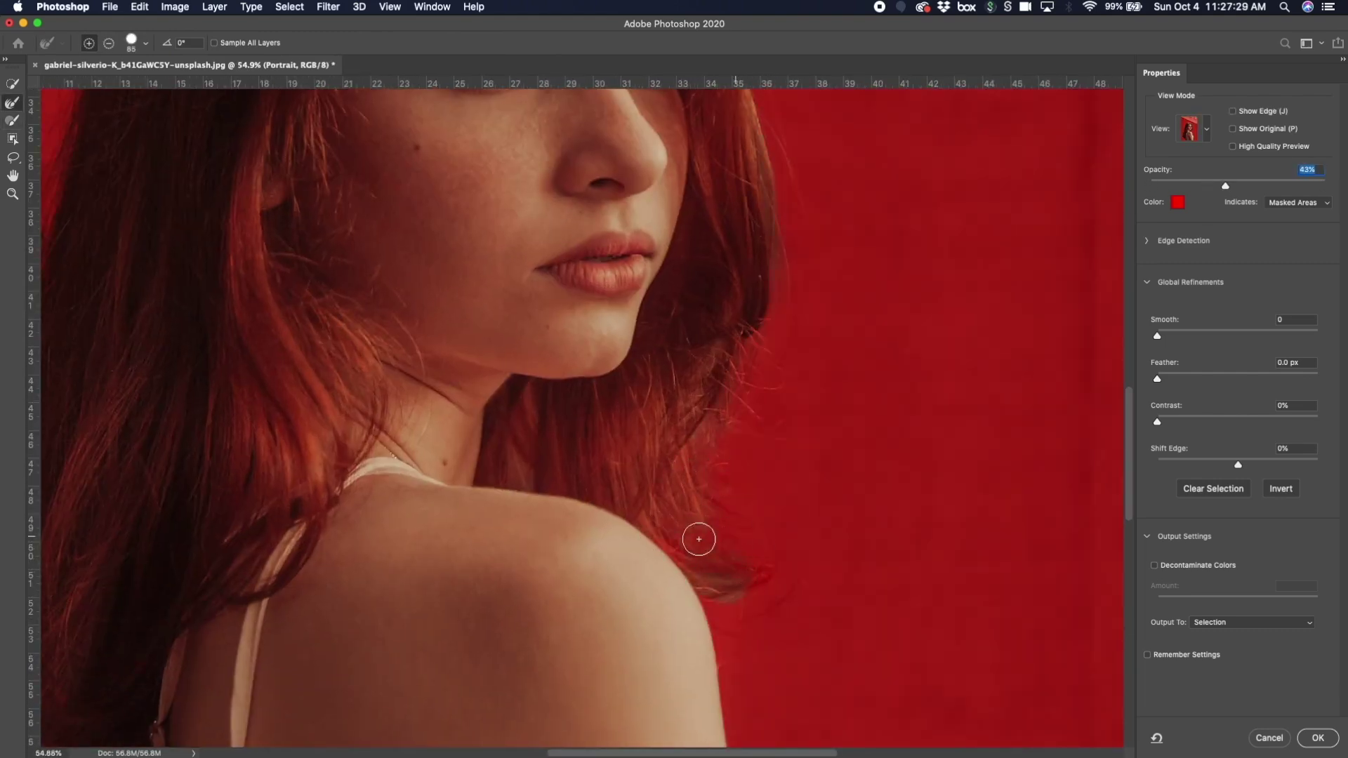
{"action": "left_click_drag", "start_coordinate": [1225, 186], "coordinate": [1258, 186]}
{"action": "left_click", "coordinate": [125, 47]}
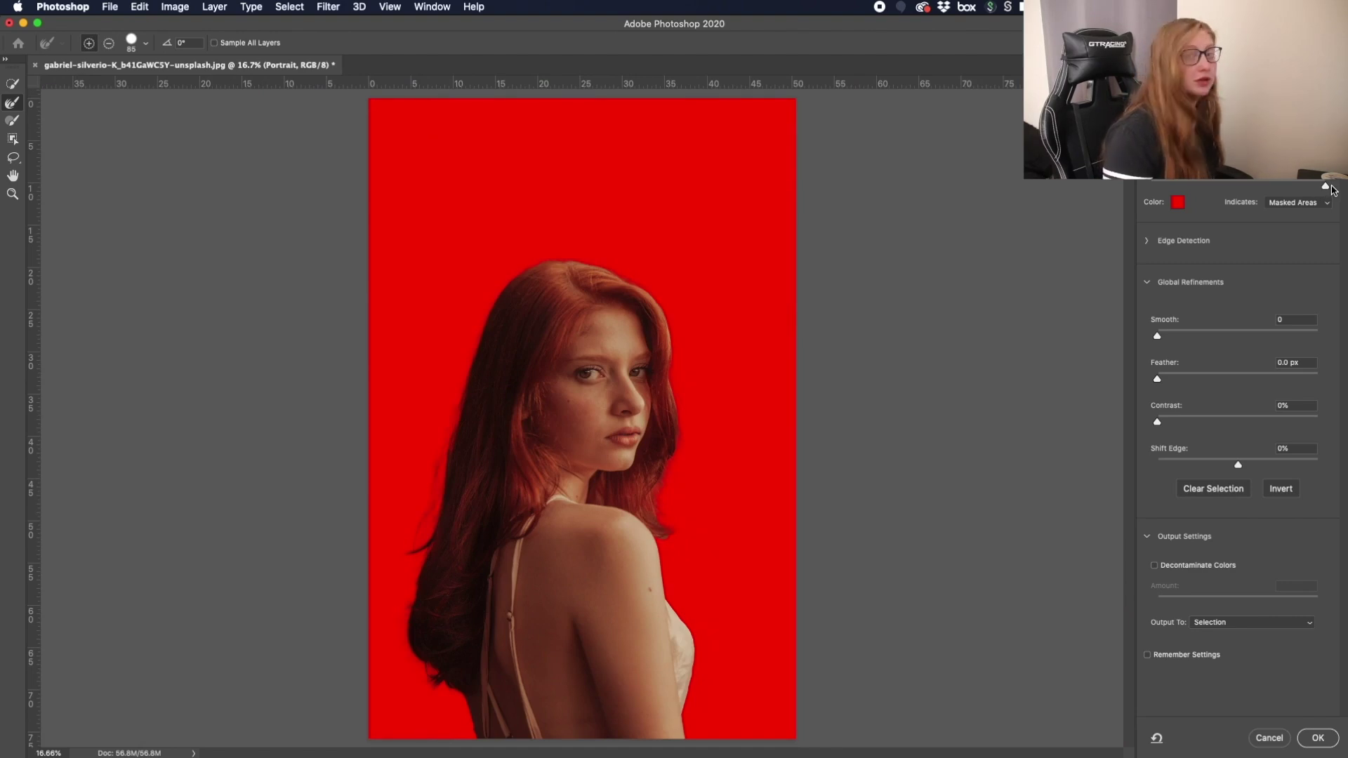
{"action": "left_click_drag", "start_coordinate": [1332, 187], "coordinate": [1225, 188]}
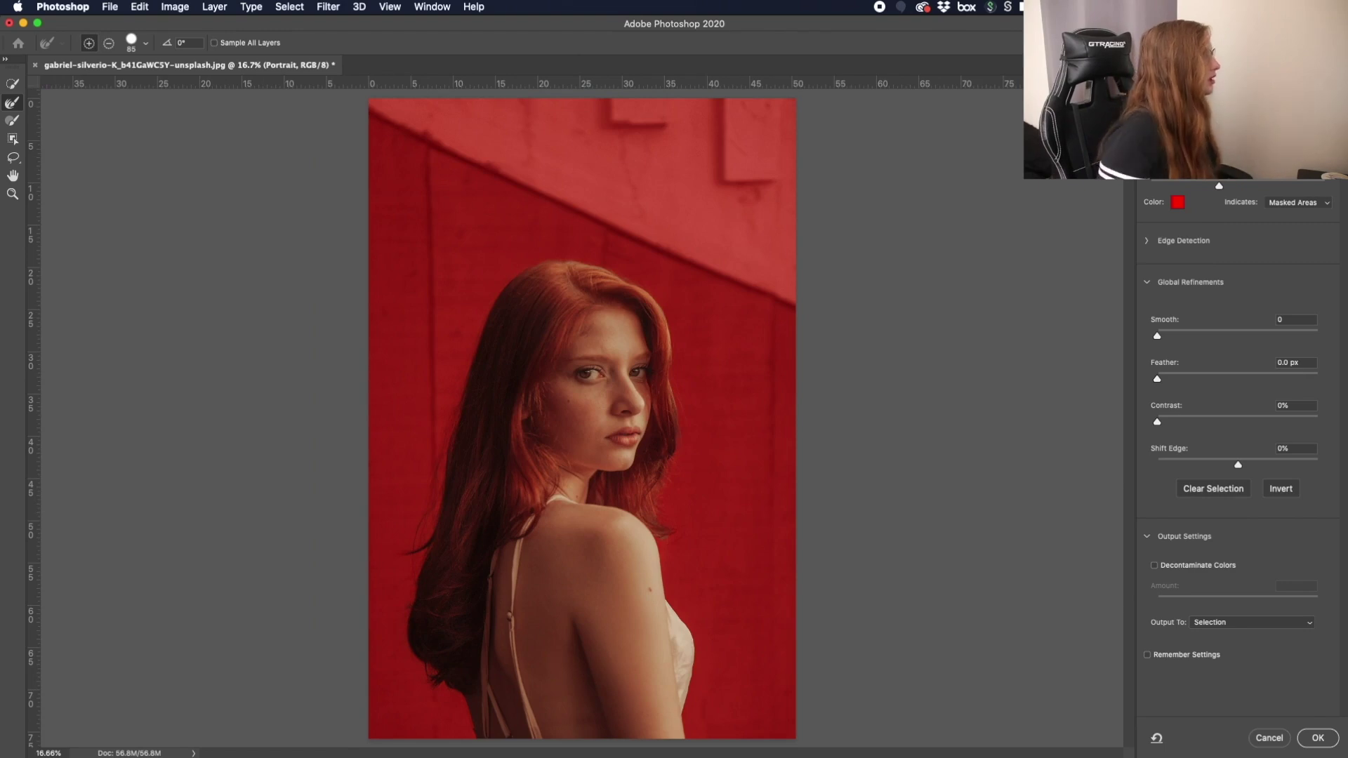
{"action": "left_click", "coordinate": [1317, 737]}
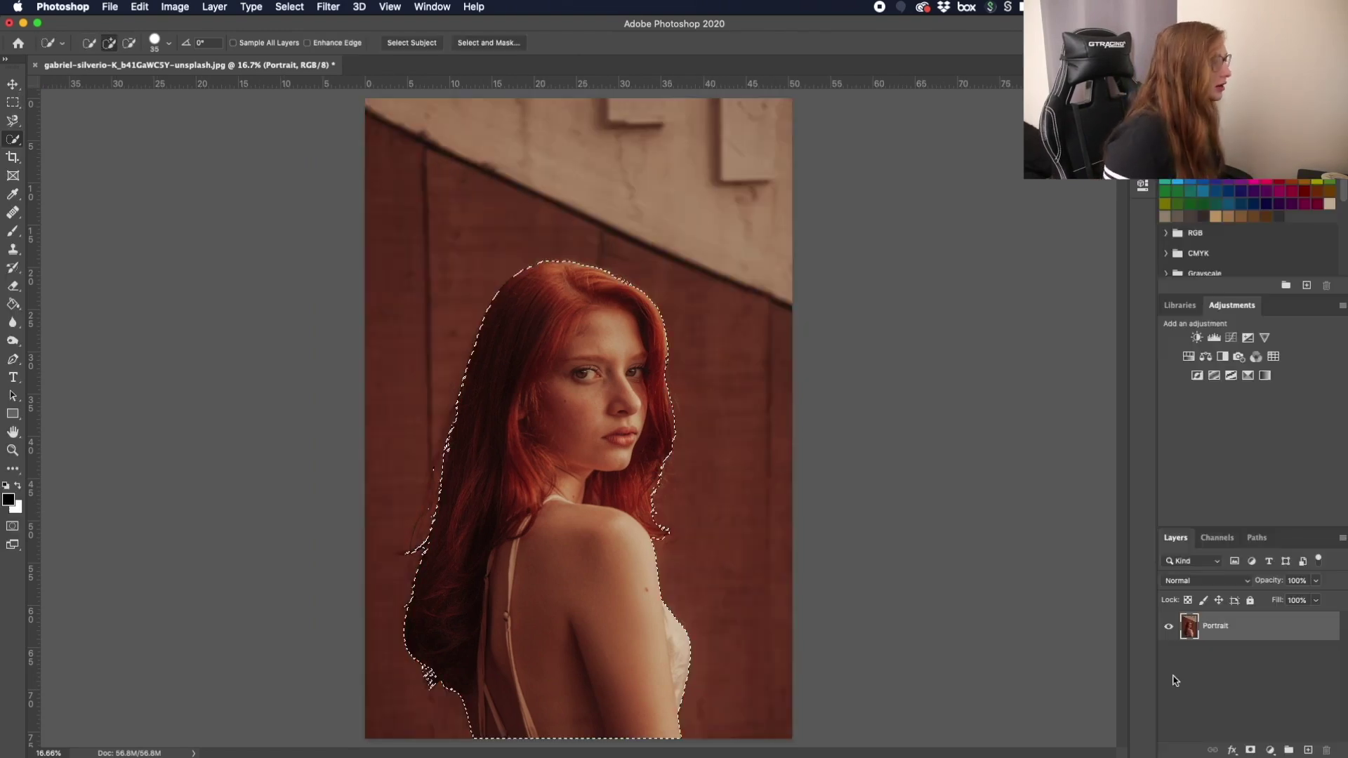
Mask the Portrait layer to the selected woman and zoom into the hair near the back strap.
{"action": "left_click", "coordinate": [1251, 750]}
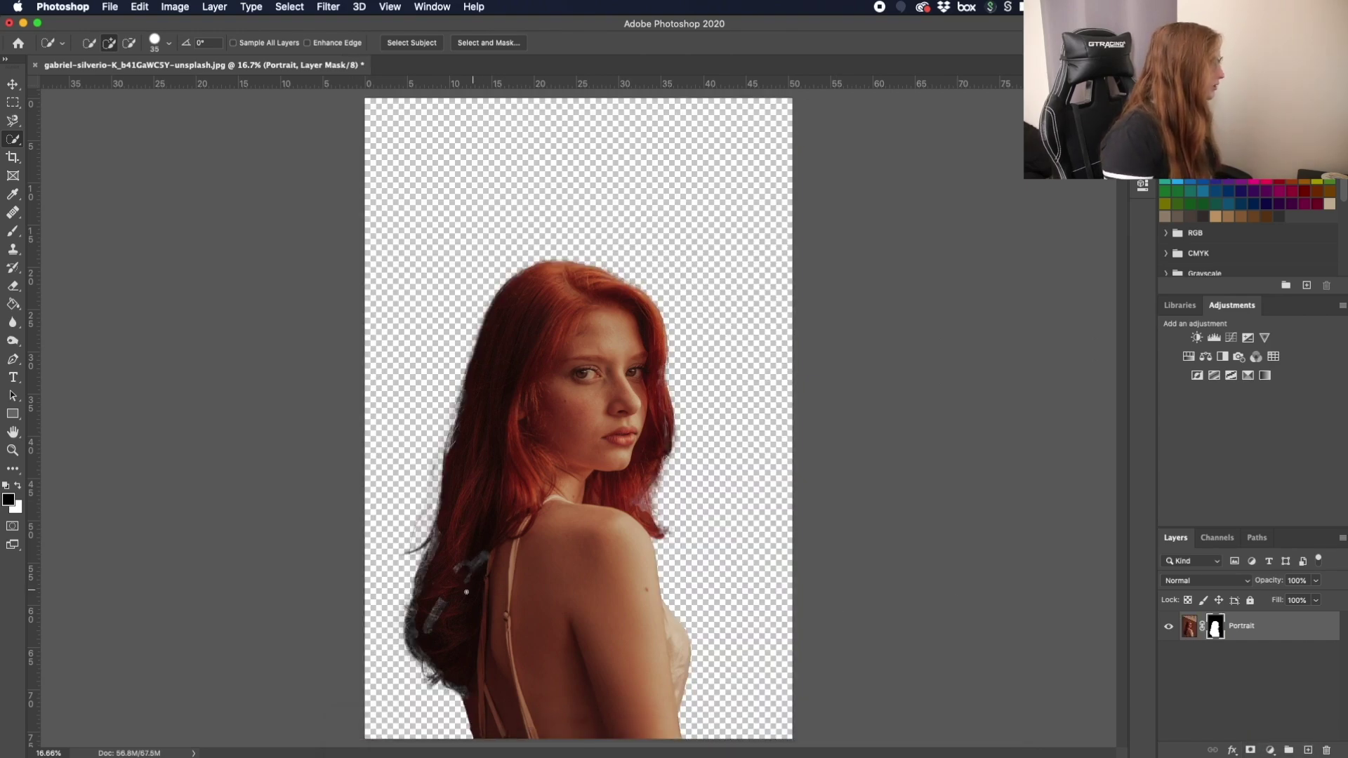
{"action": "scroll", "coordinate": [466, 592], "scroll_direction": "up", "scroll_amount": 5}
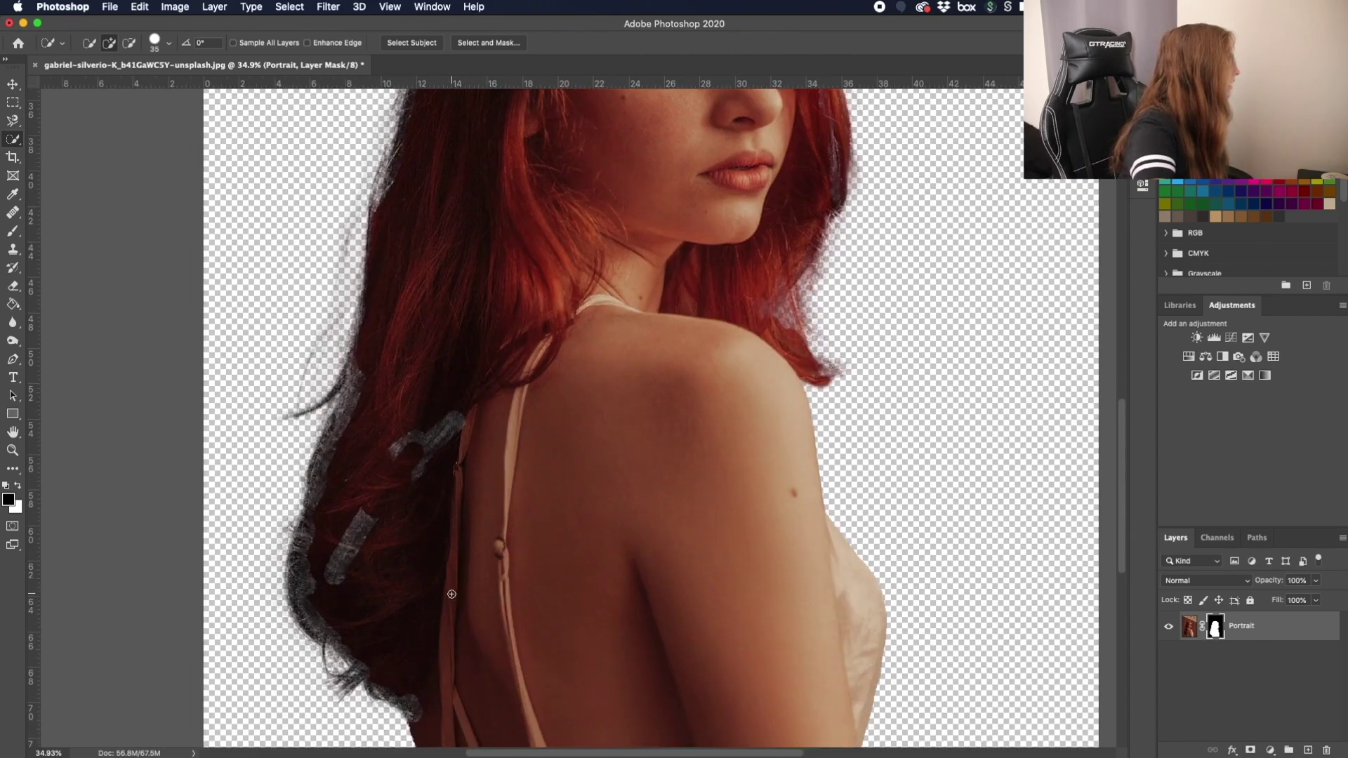
{"action": "scroll", "coordinate": [407, 493], "scroll_direction": "up", "scroll_amount": 1}
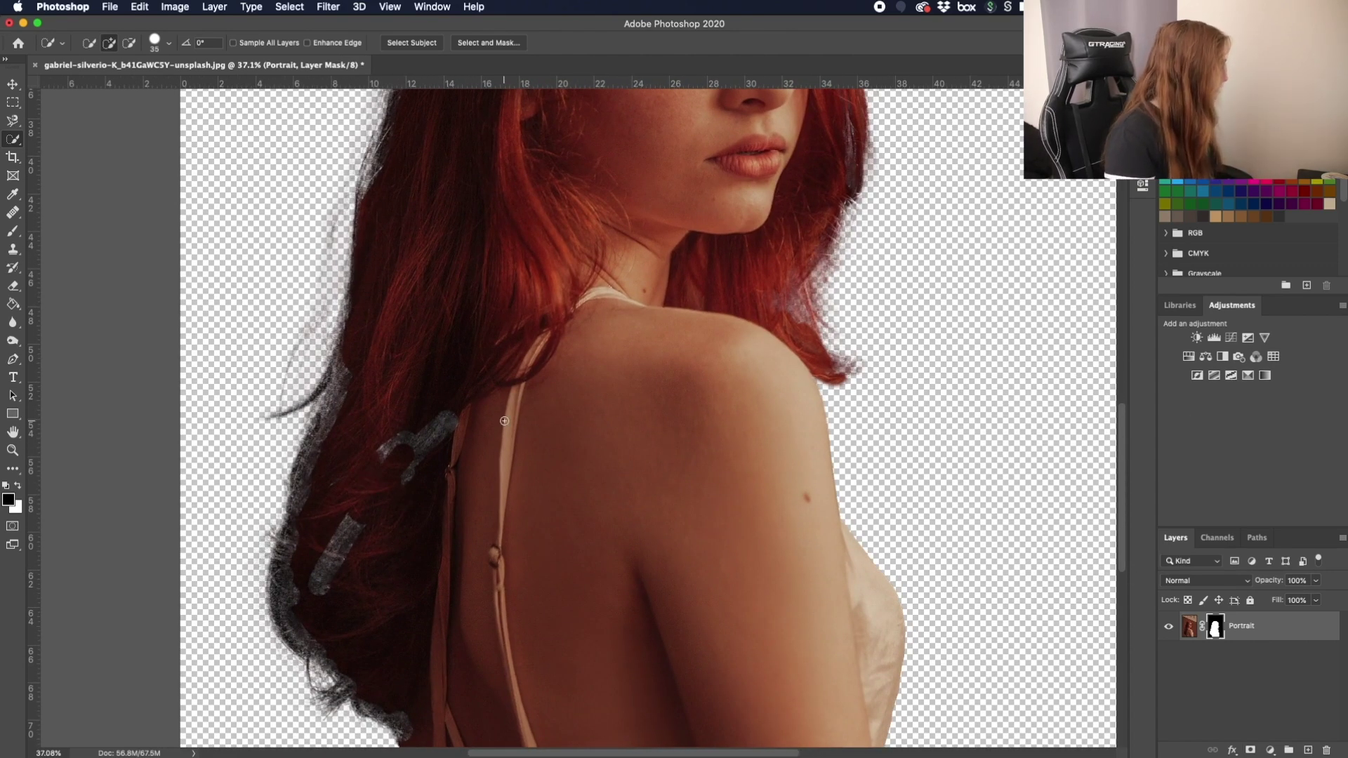
{"action": "key", "text": "b"}
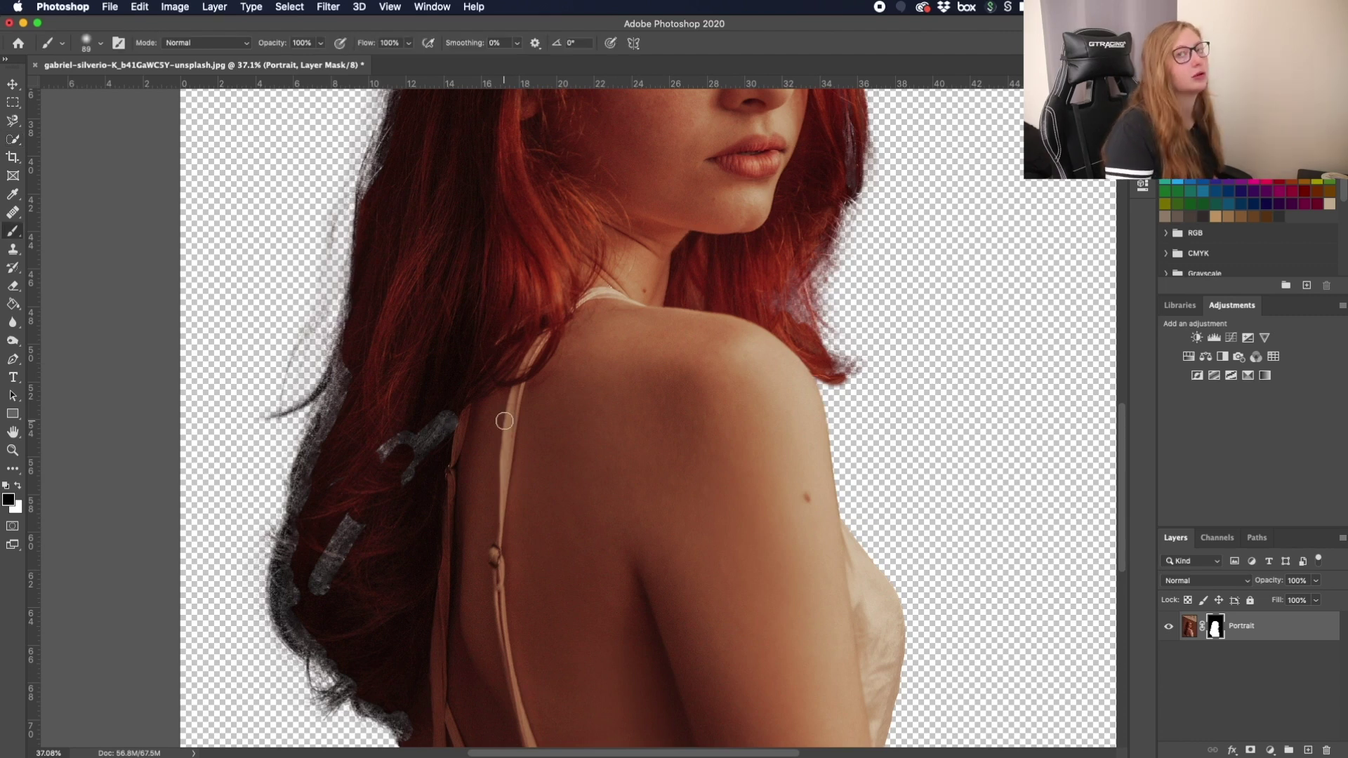
Zoom onto the hair beside her back and paint over the grey streak on the mask.
{"action": "key", "text": "super+equal"}
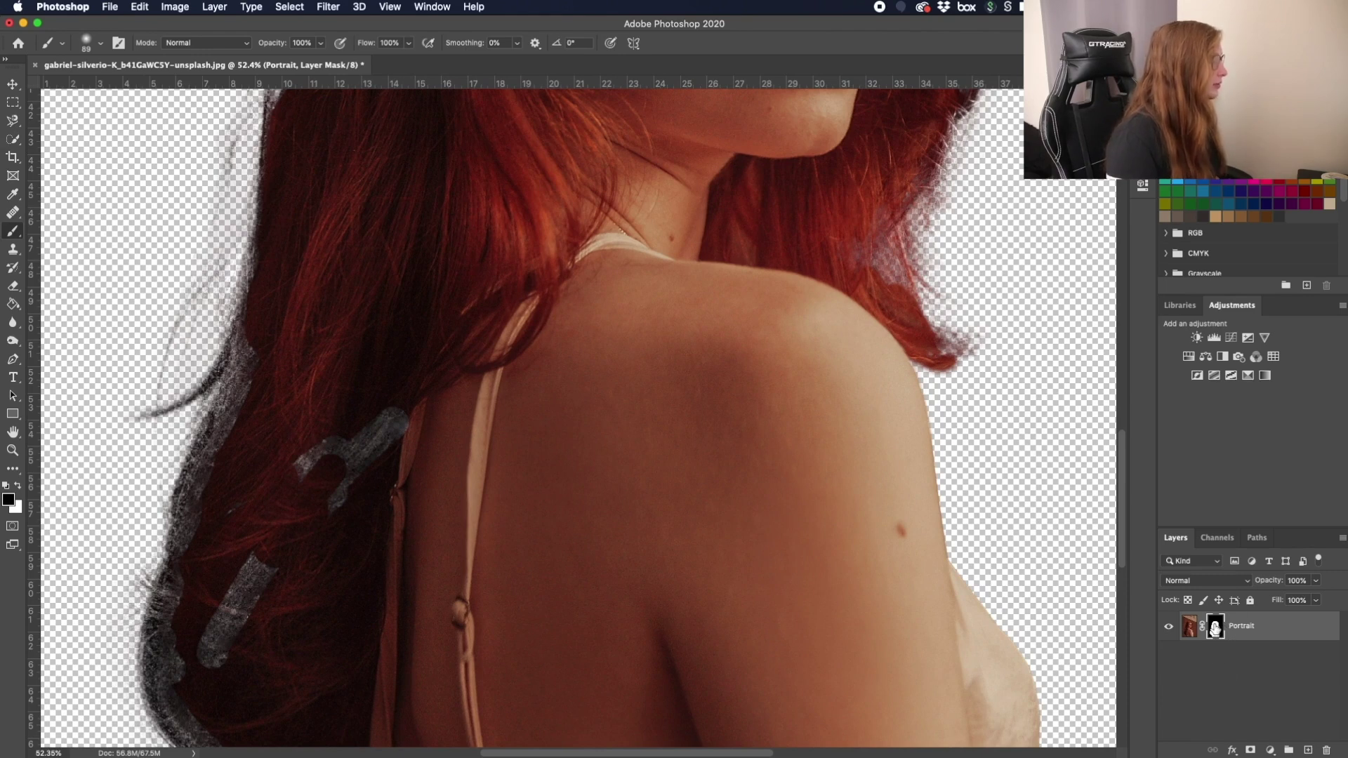
{"action": "left_click_drag", "start_coordinate": [457, 524], "coordinate": [569, 511]}
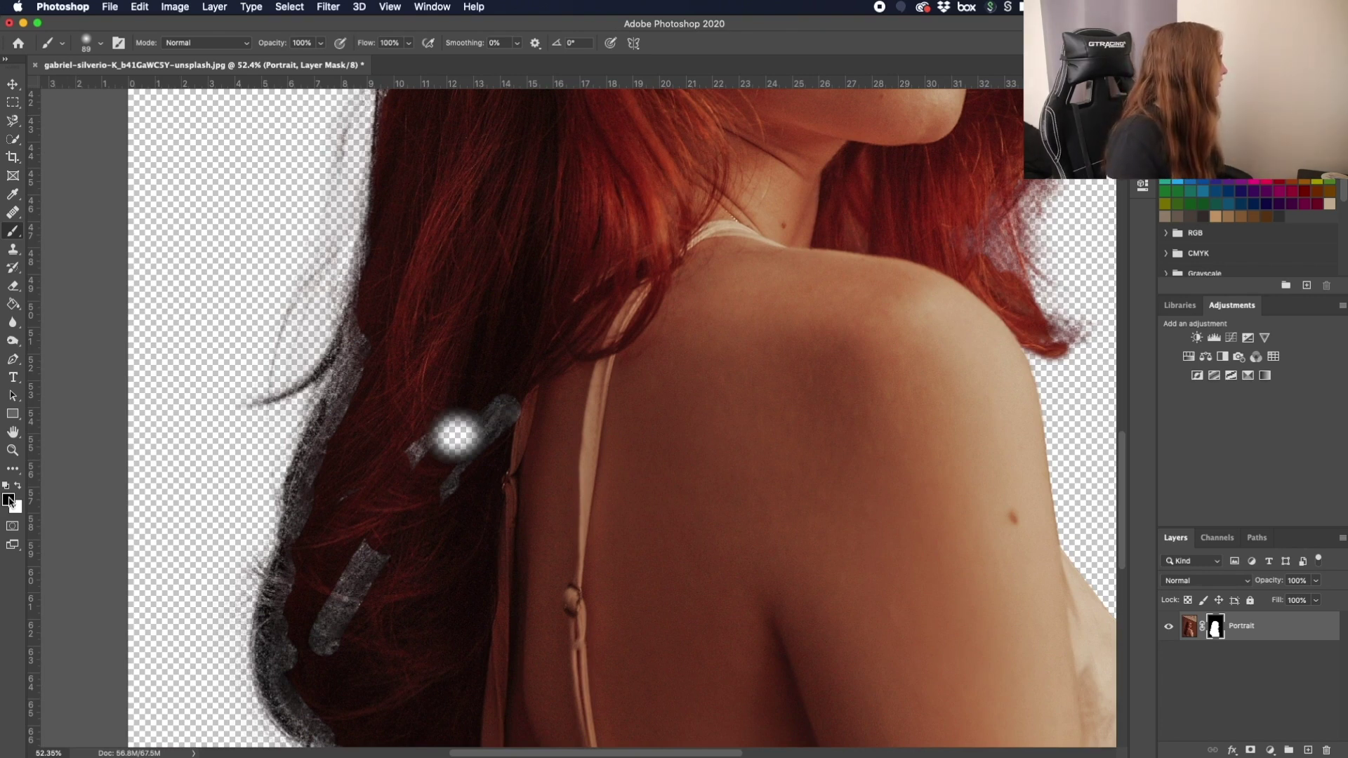
{"action": "left_click_drag", "start_coordinate": [473, 370], "coordinate": [463, 428]}
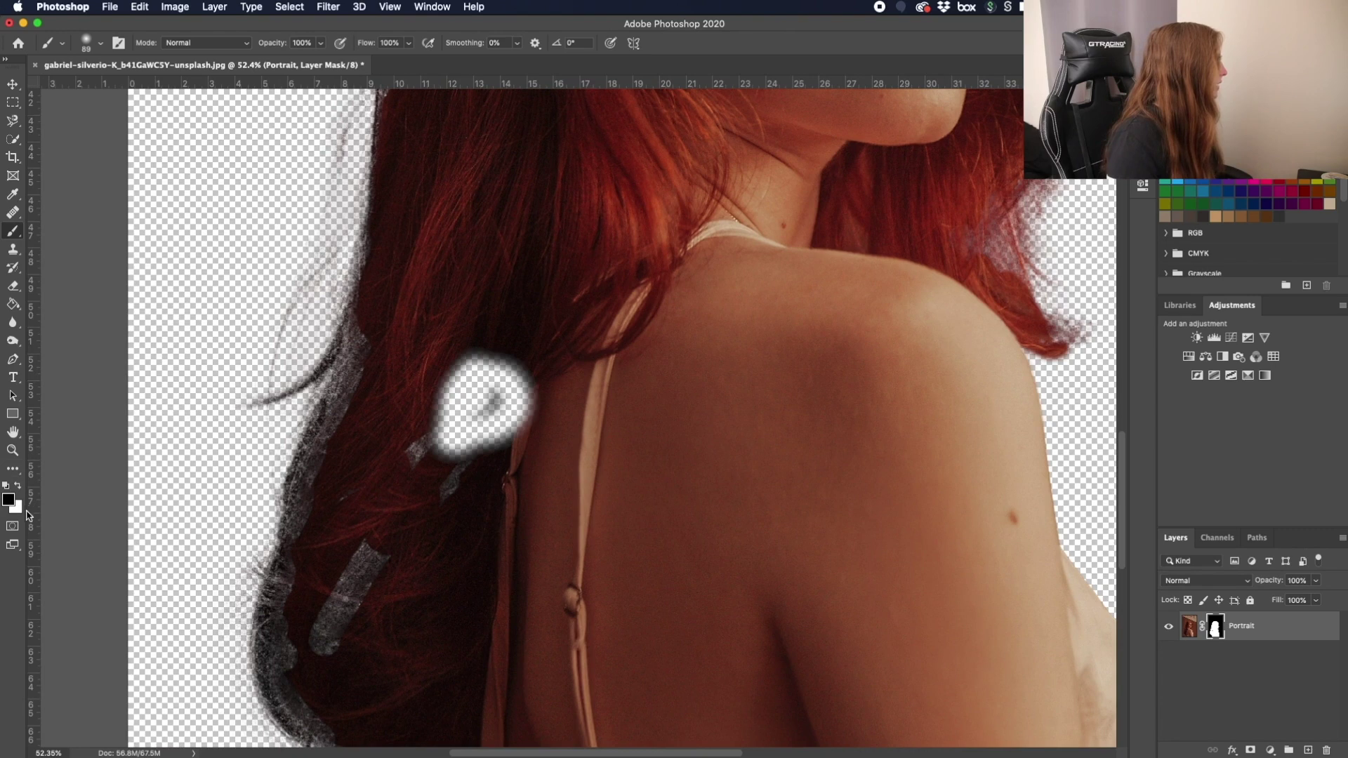
{"action": "left_click", "coordinate": [17, 508]}
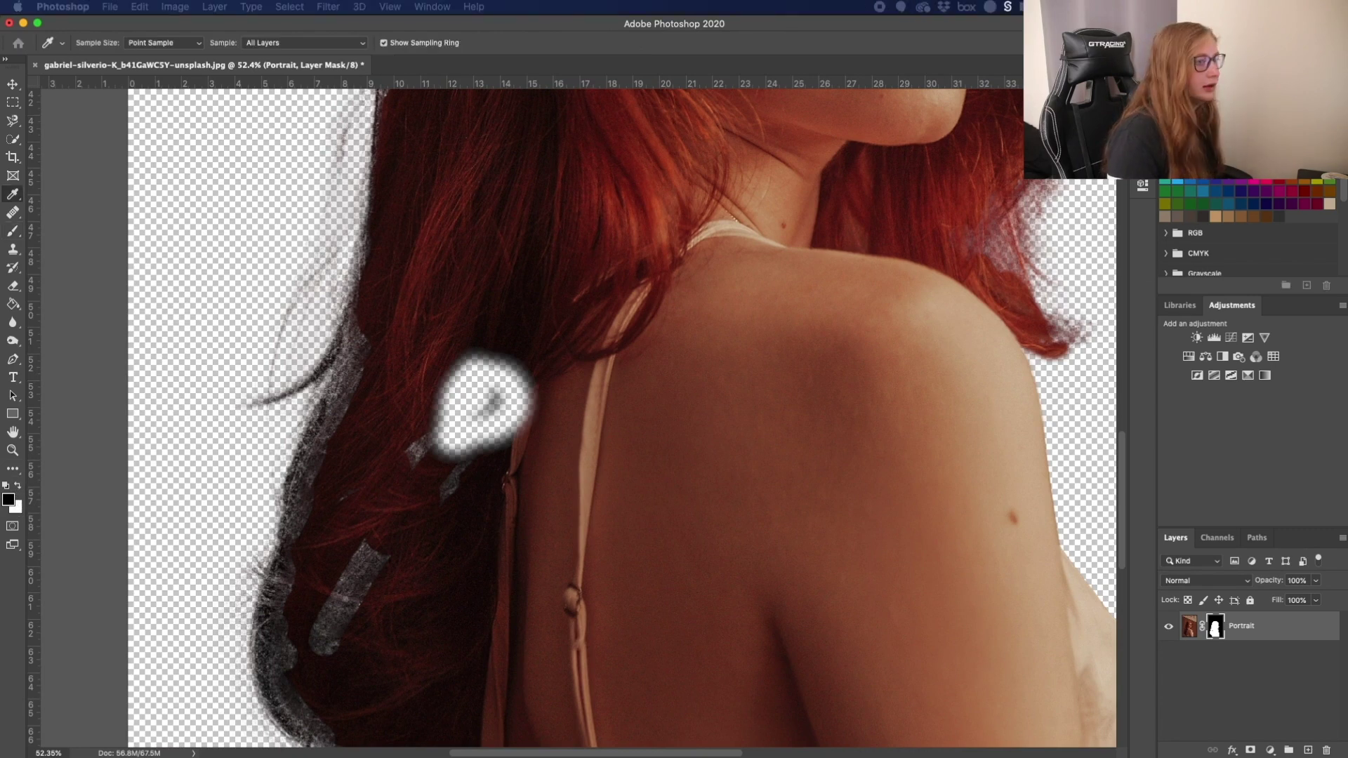
{"action": "key", "text": "Return"}
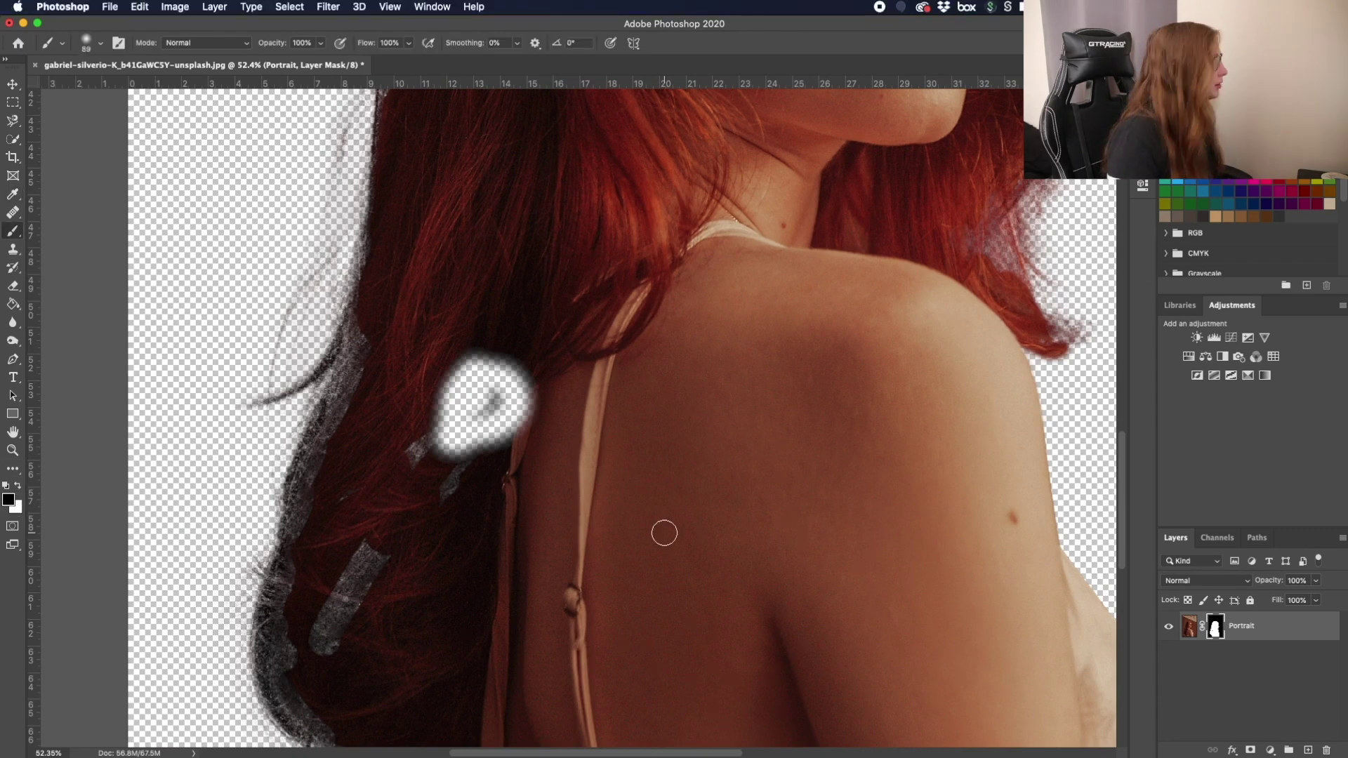
Switch to white and paint the hidden hair back in with a 250 px brush.
{"action": "left_click", "coordinate": [17, 486]}
{"action": "mouse_move", "coordinate": [476, 455]}
{"action": "left_mouse_down"}
{"action": "mouse_move", "coordinate": [515, 413]}
{"action": "mouse_move", "coordinate": [511, 360]}
{"action": "mouse_move", "coordinate": [511, 377]}
{"action": "mouse_move", "coordinate": [434, 373]}
{"action": "mouse_move", "coordinate": [489, 389]}
{"action": "mouse_move", "coordinate": [446, 445]}
{"action": "mouse_move", "coordinate": [410, 443]}
{"action": "mouse_move", "coordinate": [463, 438]}
{"action": "mouse_move", "coordinate": [406, 532]}
{"action": "mouse_move", "coordinate": [353, 556]}
{"action": "mouse_move", "coordinate": [312, 671]}
{"action": "left_mouse_up"}
{"action": "key", "text": "bracketright"}
{"action": "key", "text": "bracketright"}
{"action": "key", "text": "bracketright"}
{"action": "key", "text": "bracketright"}
{"action": "key", "text": "bracketright"}
{"action": "key", "text": "bracketright"}
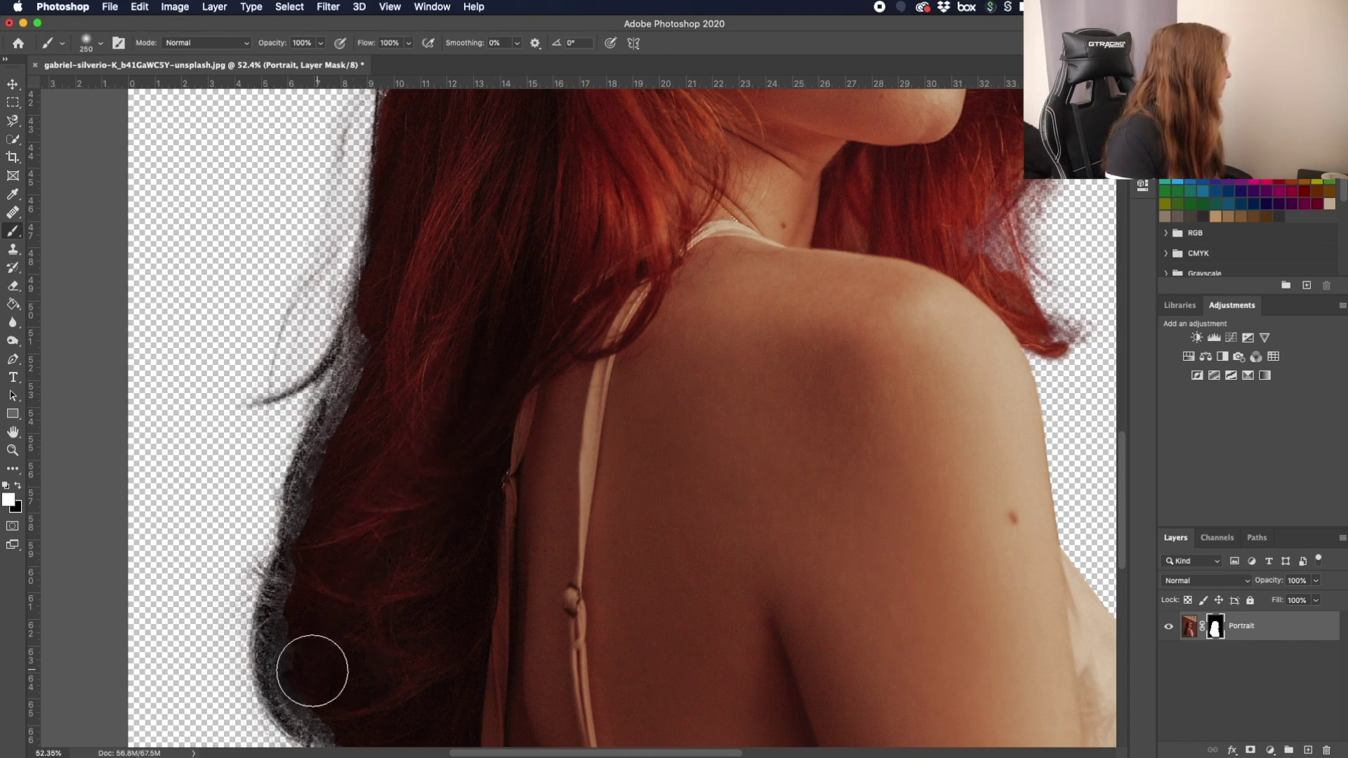
{"action": "scroll", "coordinate": [313, 670], "scroll_direction": "up", "scroll_amount": 10}
{"action": "scroll", "coordinate": [776, 382], "scroll_direction": "up", "scroll_amount": 5}
{"action": "scroll", "coordinate": [546, 471], "scroll_direction": "down", "scroll_amount": 15}
{"action": "scroll", "coordinate": [546, 472], "scroll_direction": "left", "scroll_amount": 3}
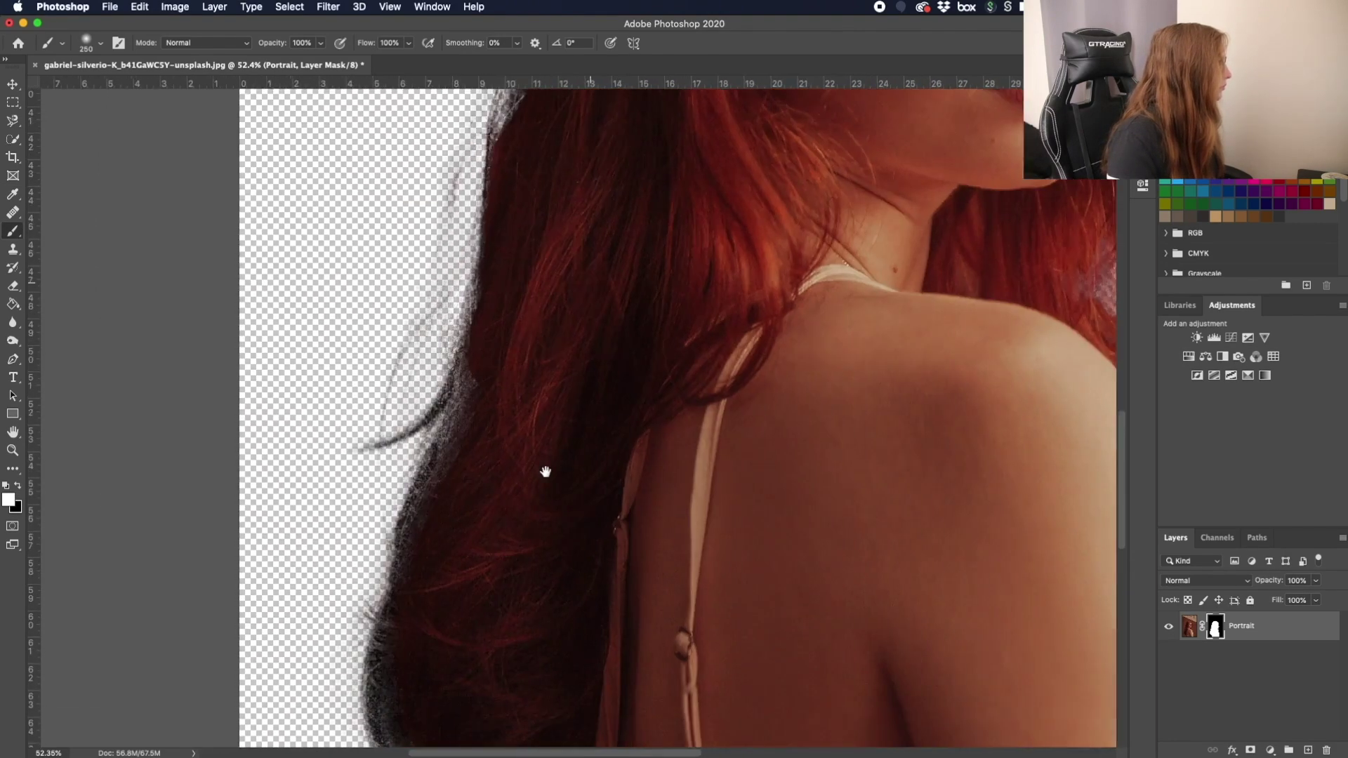
{"action": "scroll", "coordinate": [545, 472], "scroll_direction": "down", "scroll_amount": 5}
{"action": "scroll", "coordinate": [521, 481], "scroll_direction": "down", "scroll_amount": 6}
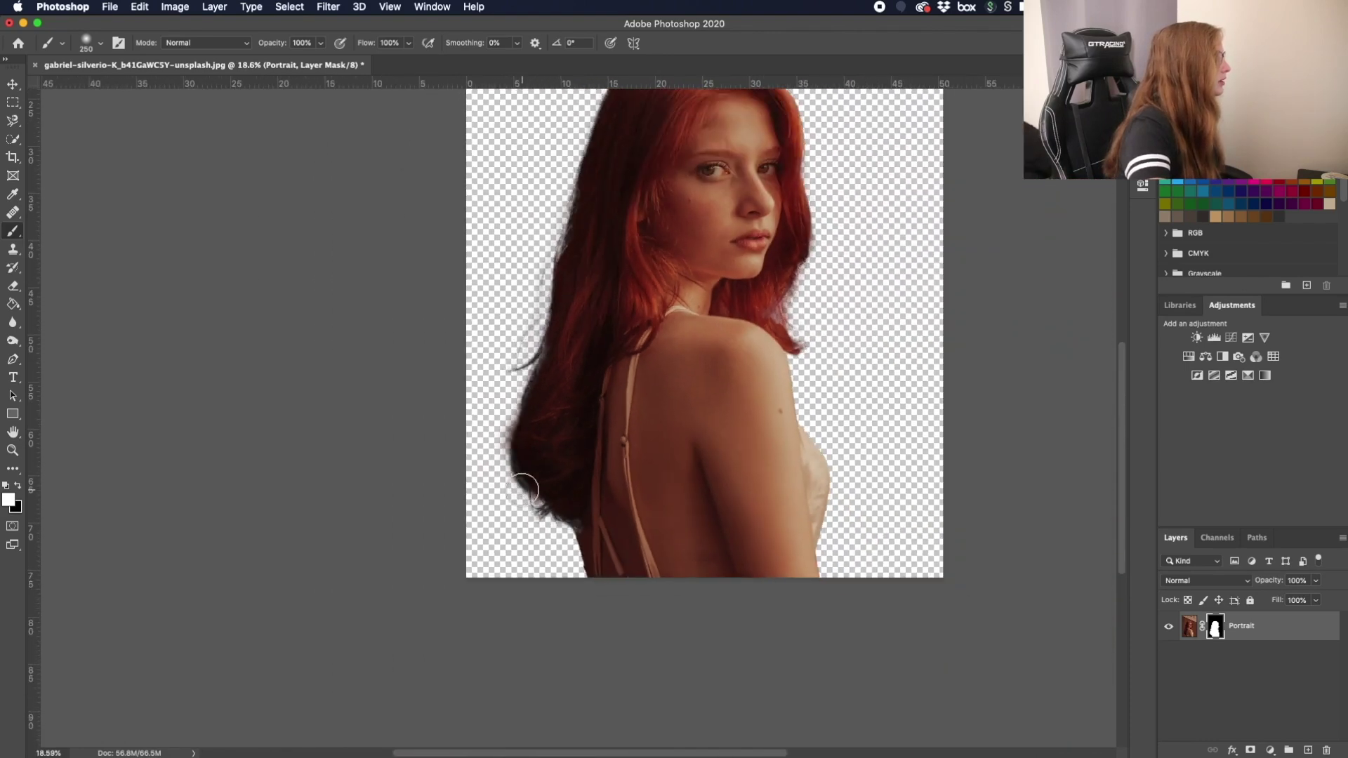
{"action": "scroll", "coordinate": [520, 487], "scroll_direction": "down", "scroll_amount": 3}
{"action": "scroll", "coordinate": [517, 477], "scroll_direction": "up", "scroll_amount": 1}
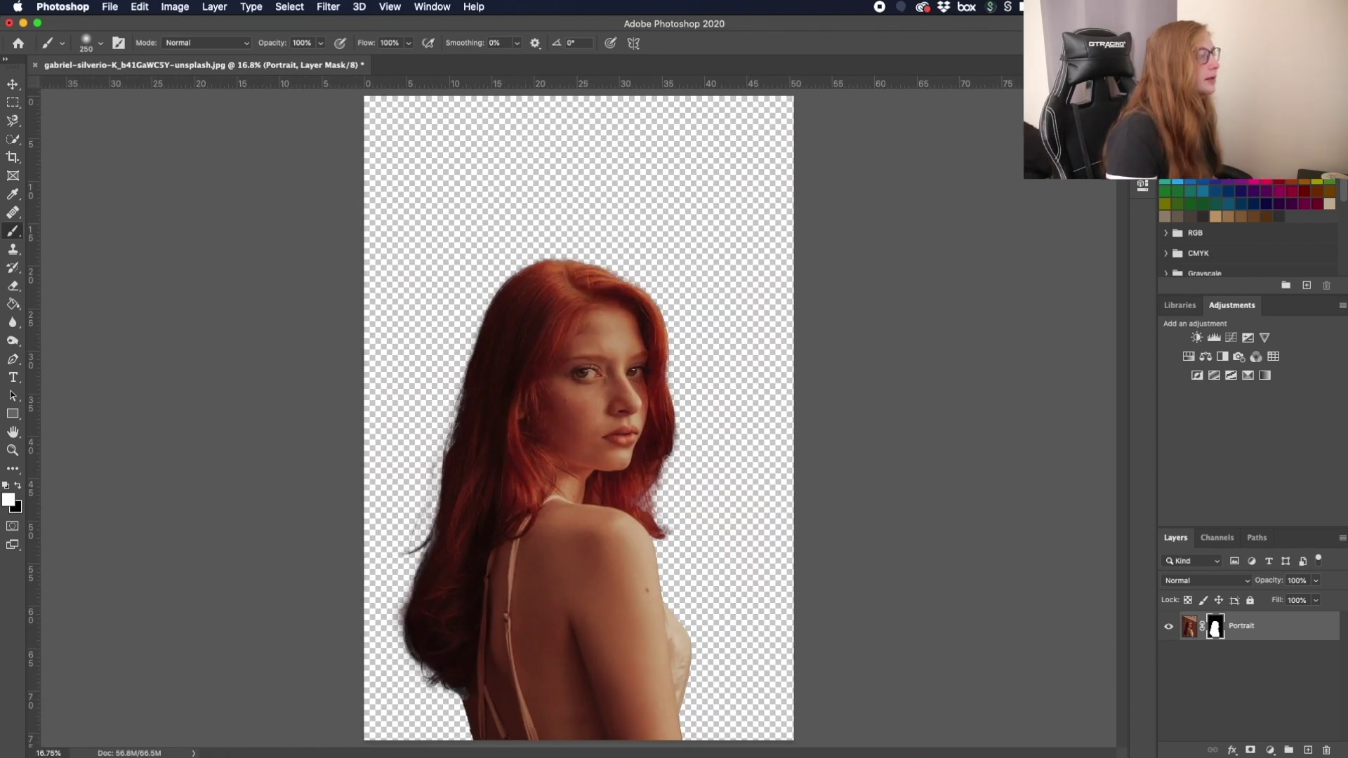
Add Layer 1 beneath Portrait and fill it with a tan tone sampled from her skin.
{"action": "left_click", "coordinate": [1307, 750]}
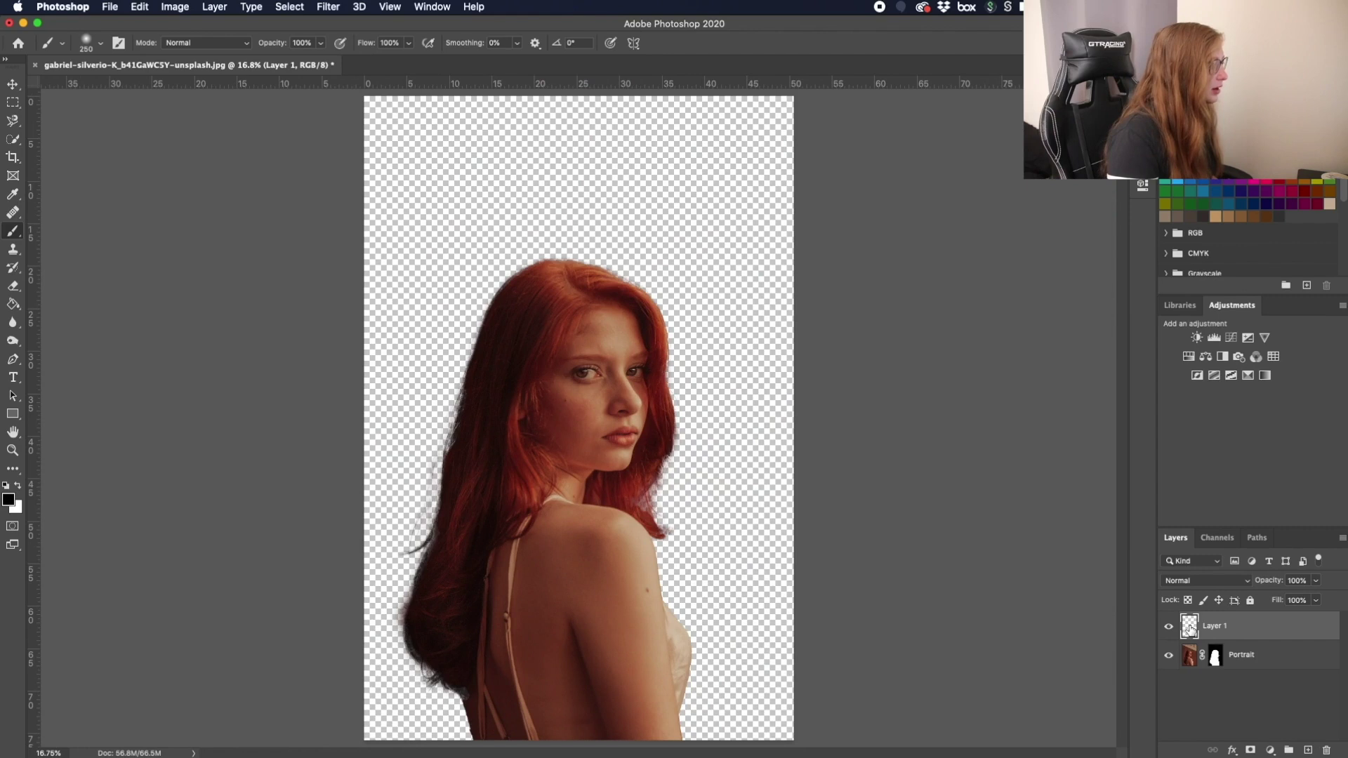
{"action": "left_click_drag", "start_coordinate": [1189, 628], "coordinate": [1194, 673]}
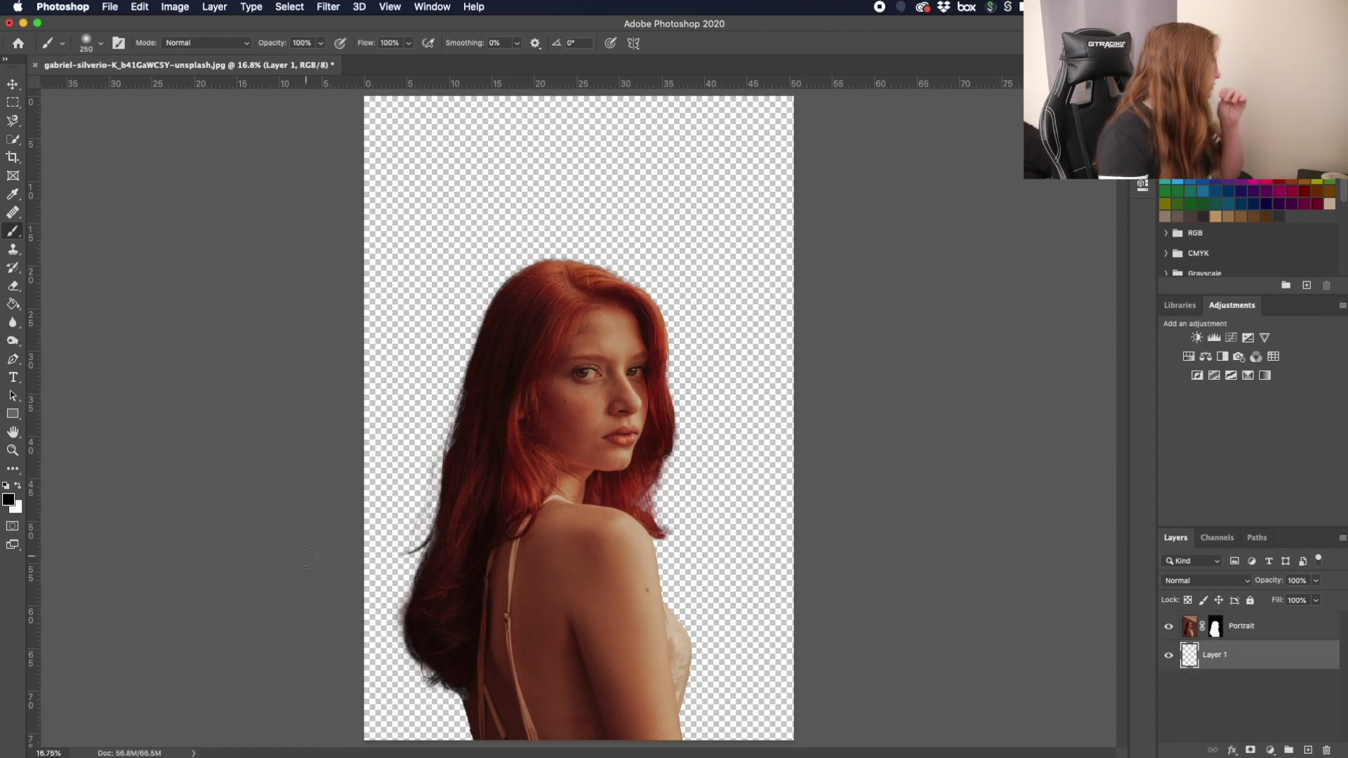
{"action": "left_click", "coordinate": [13, 304]}
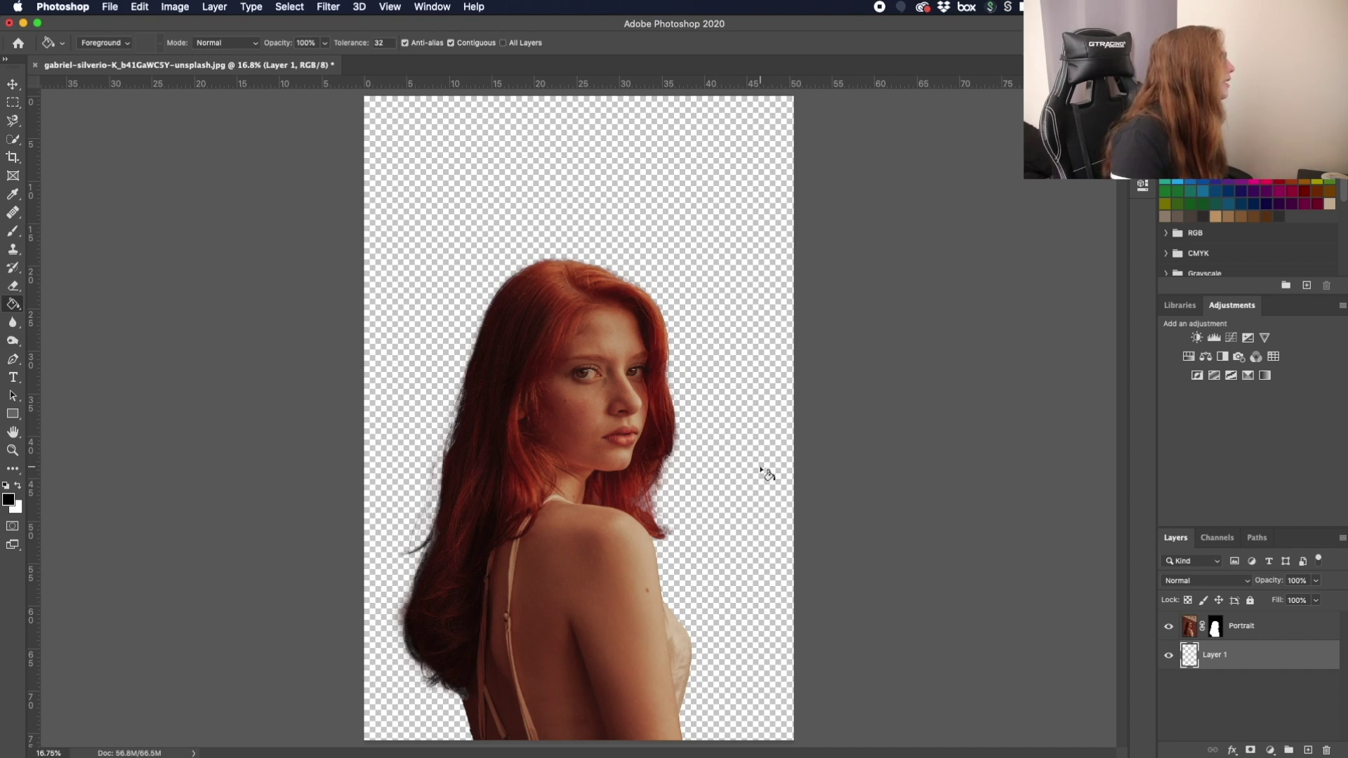
{"action": "key", "text": "i"}
{"action": "left_click", "coordinate": [517, 572]}
{"action": "key", "text": "g"}
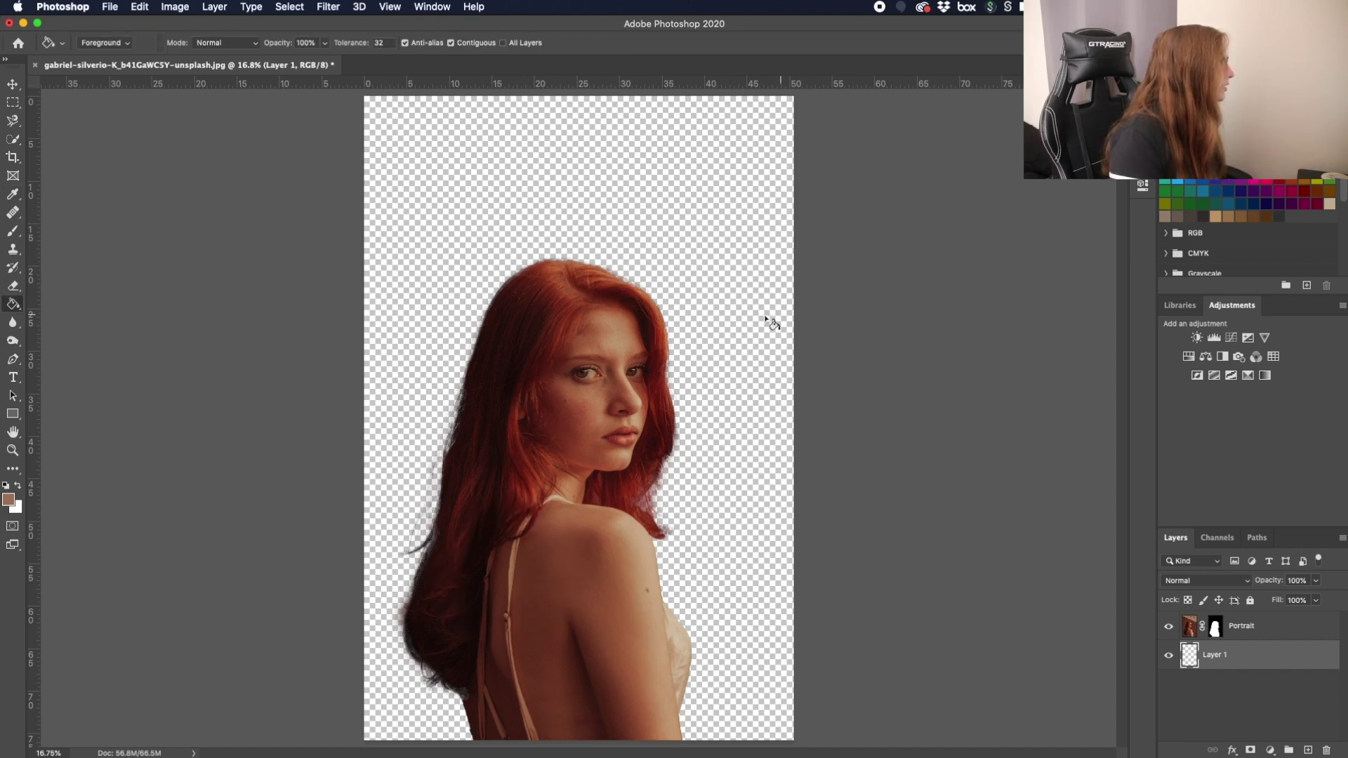
{"action": "left_click", "coordinate": [733, 325]}
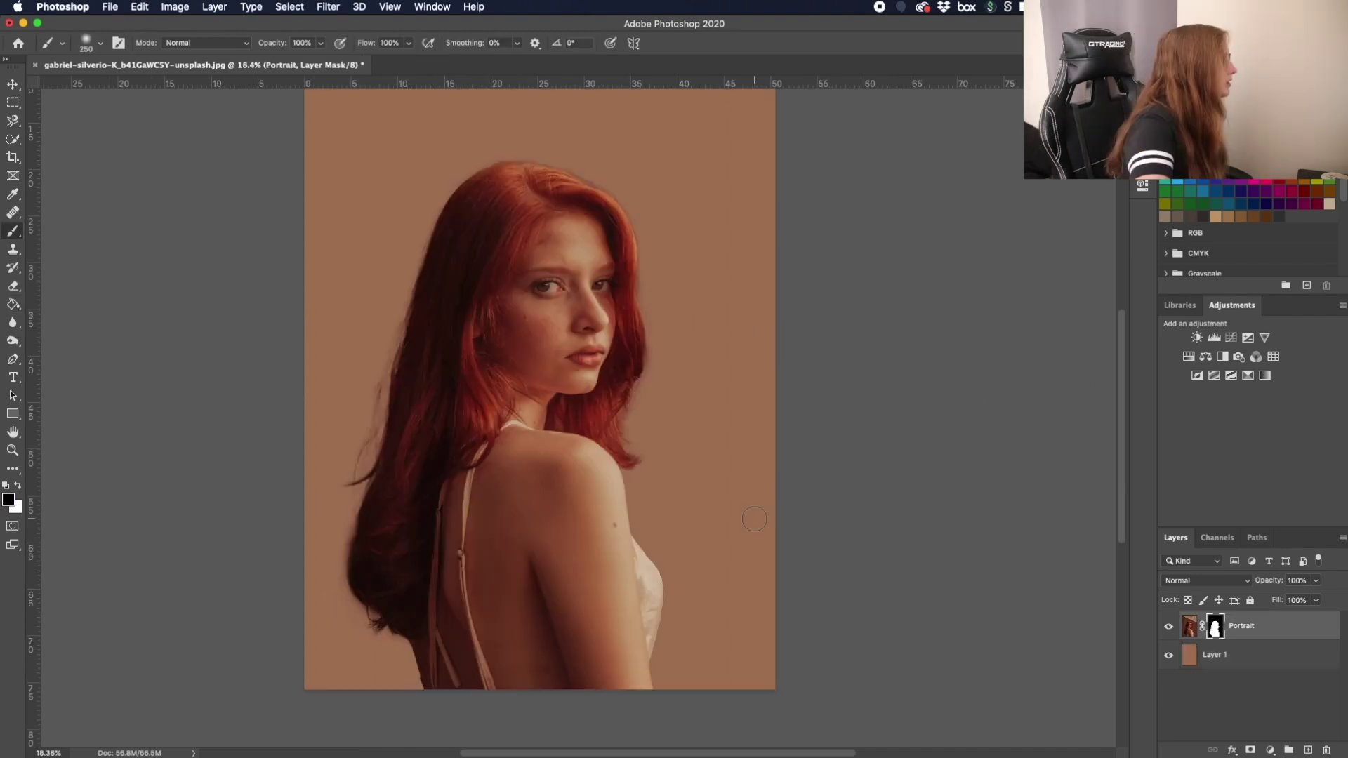
{"action": "scroll", "coordinate": [754, 519], "scroll_direction": "down", "scroll_amount": 2}
{"action": "scroll", "coordinate": [754, 519], "scroll_direction": "up", "scroll_amount": 3}
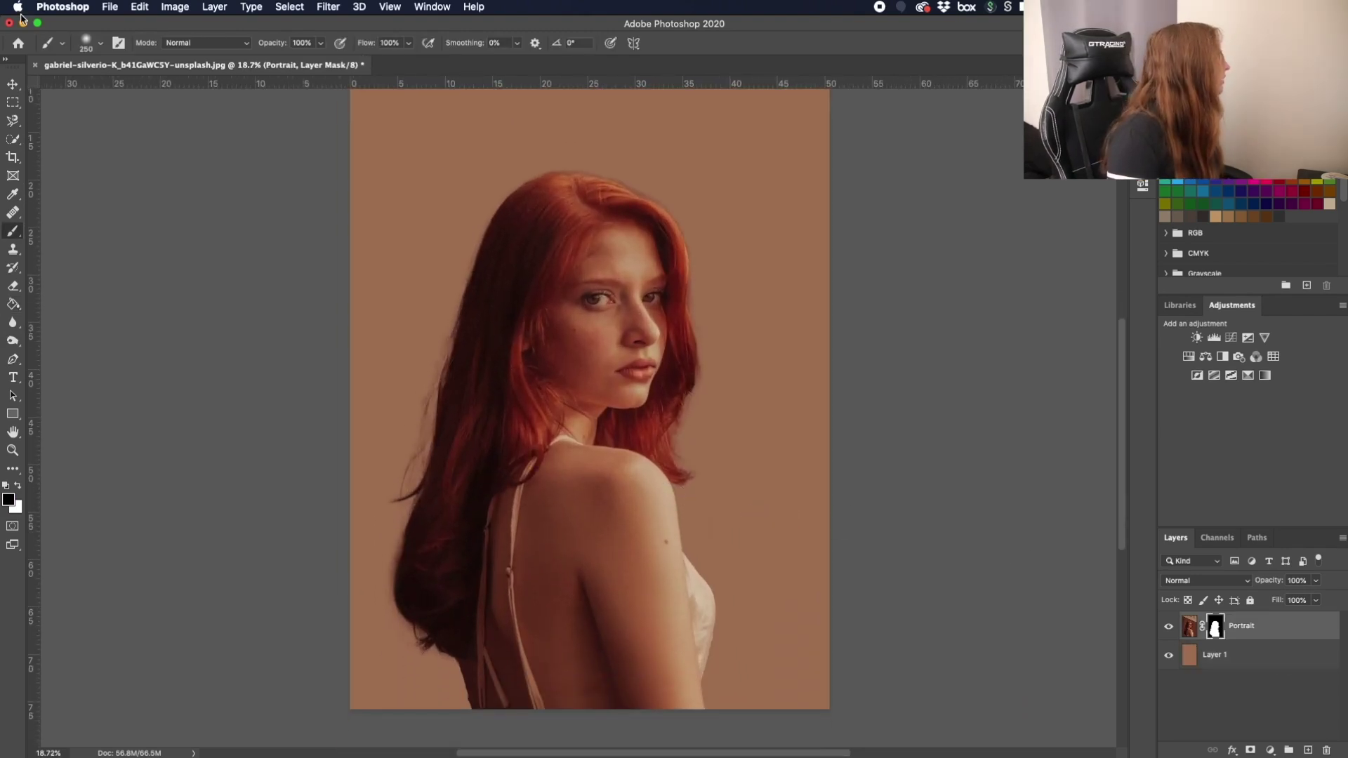
Open the Export As dialog for the finished 3638 × 5457 px image.
{"action": "left_click", "coordinate": [110, 6]}
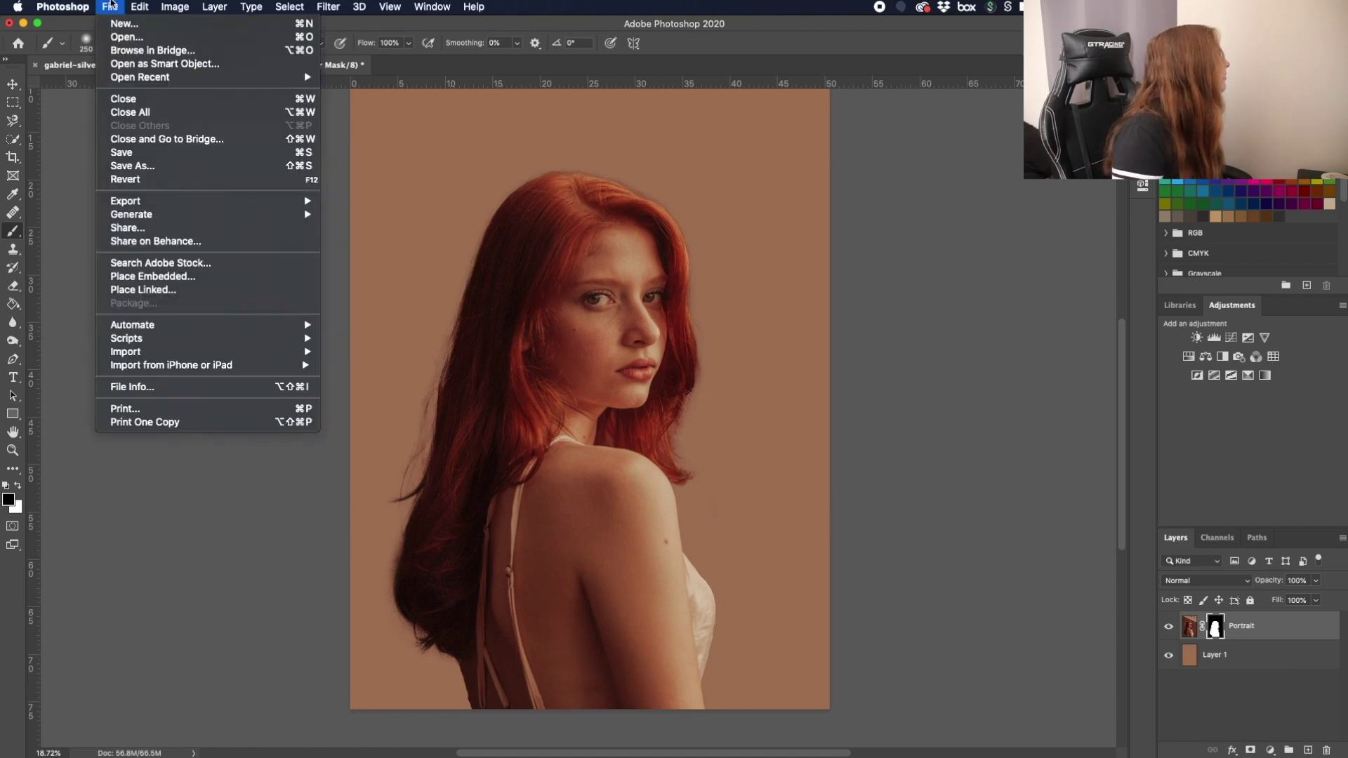
{"action": "mouse_move", "coordinate": [130, 201]}
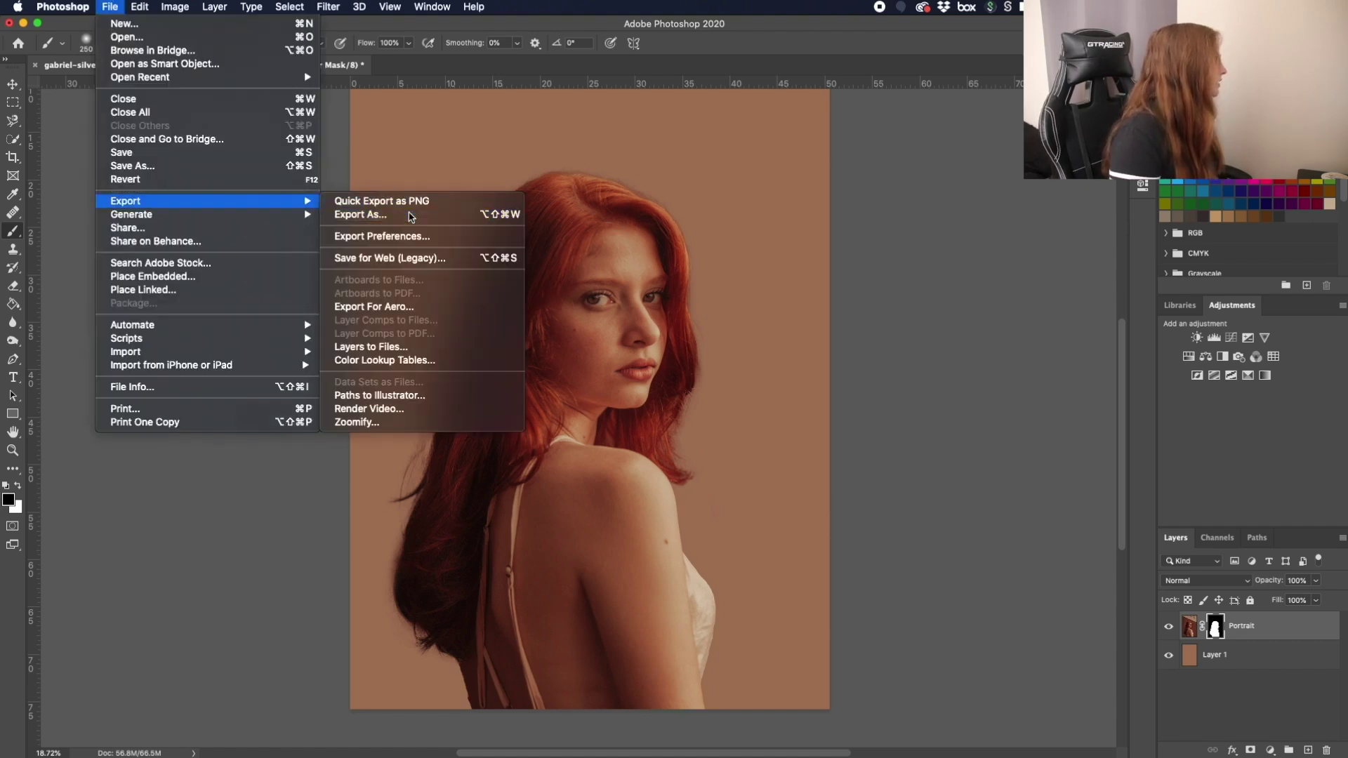
{"action": "left_click", "coordinate": [383, 211]}
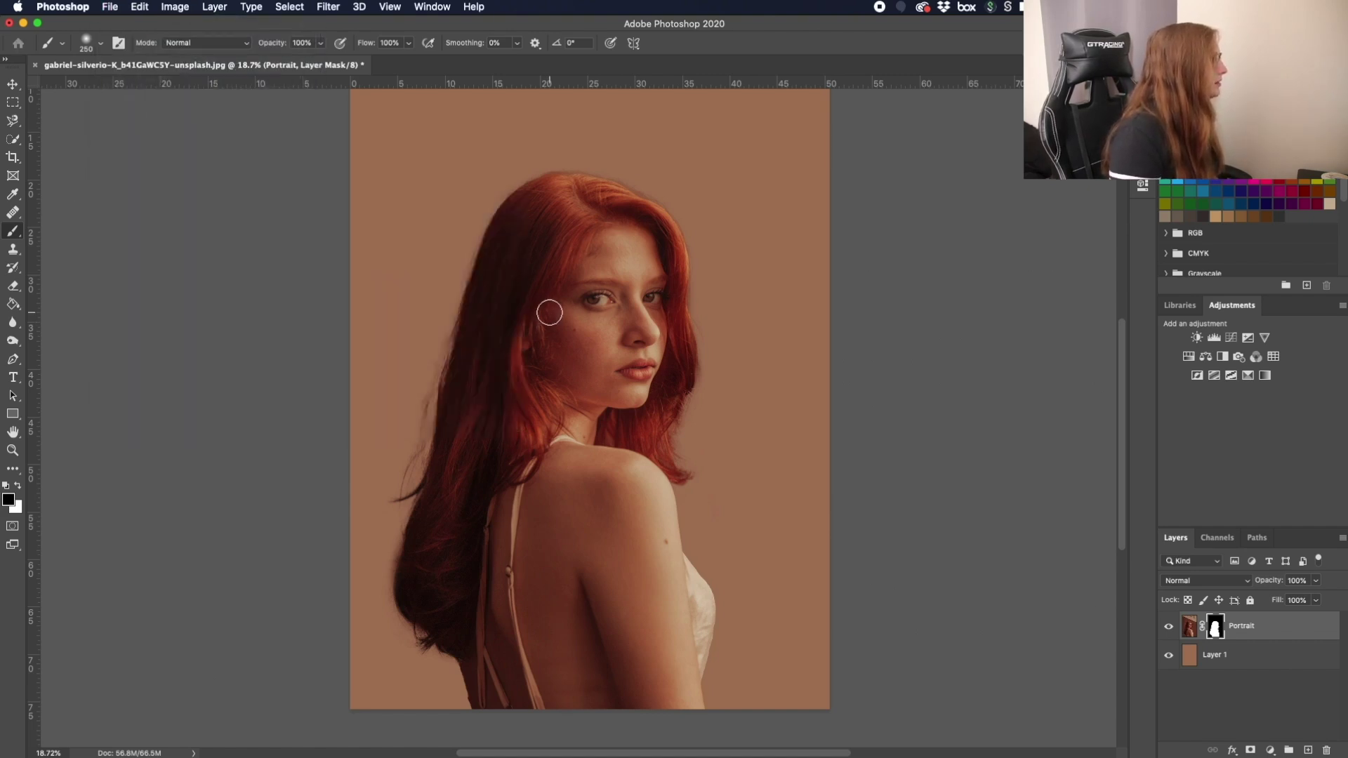